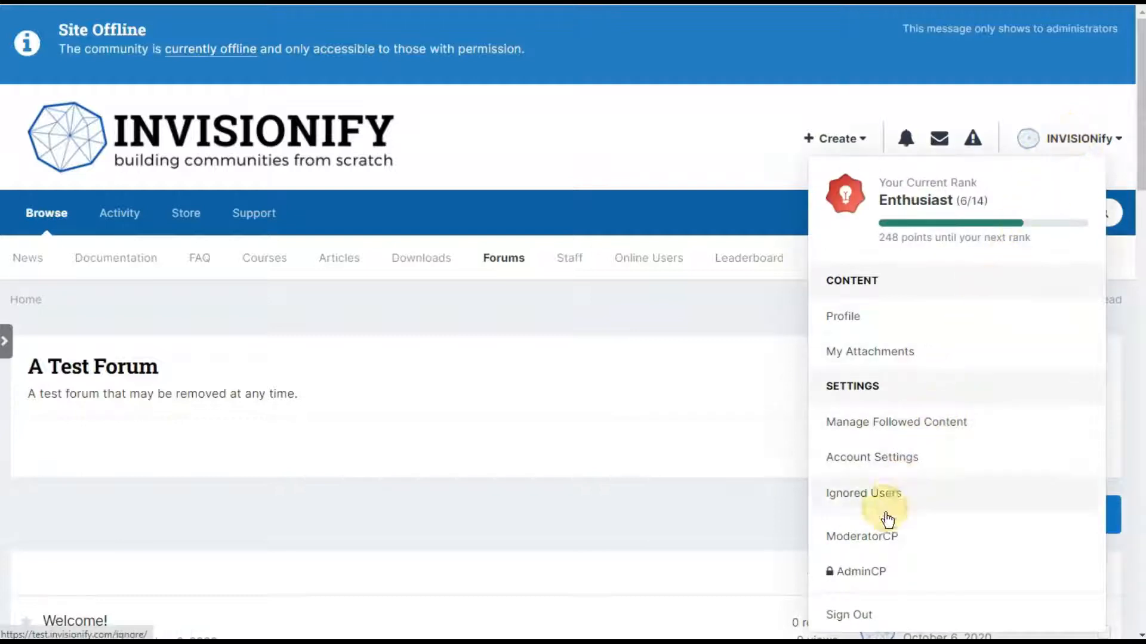
# Step: Open the AdminCP and go to the list of content databases in the Pages application
pyautogui.click(876, 572)
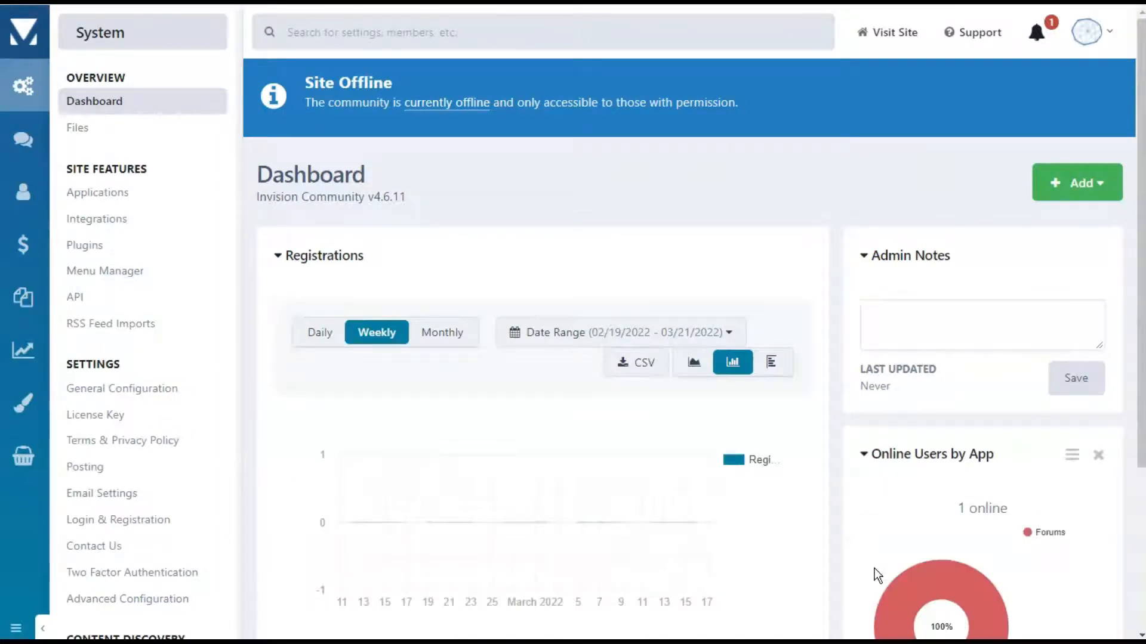
pyautogui.moveTo(24, 301)
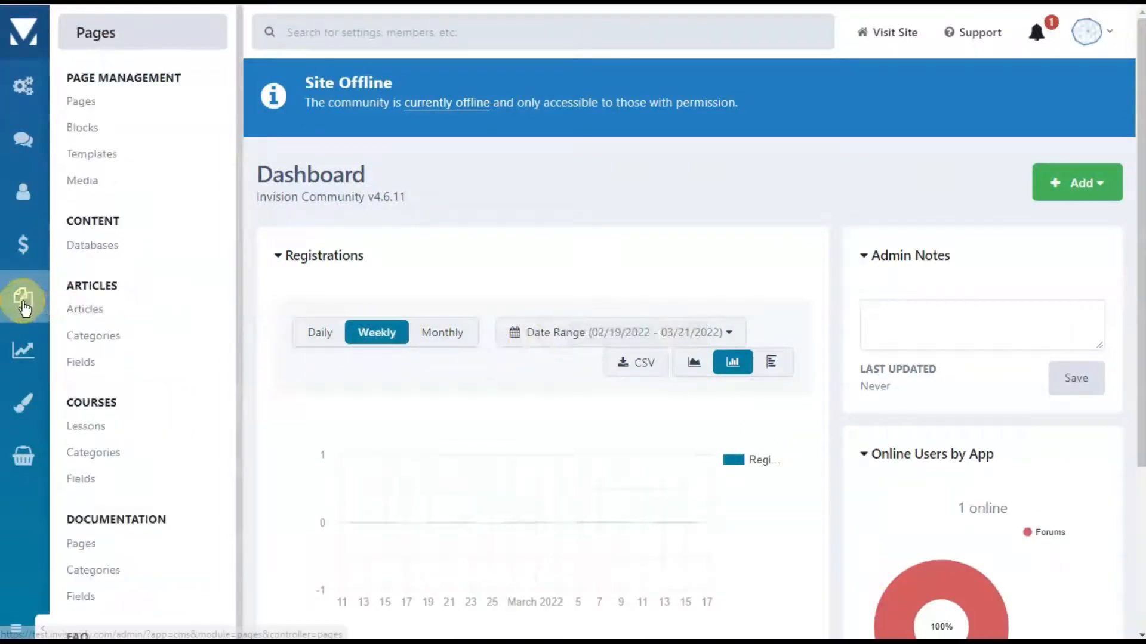
pyautogui.click(95, 253)
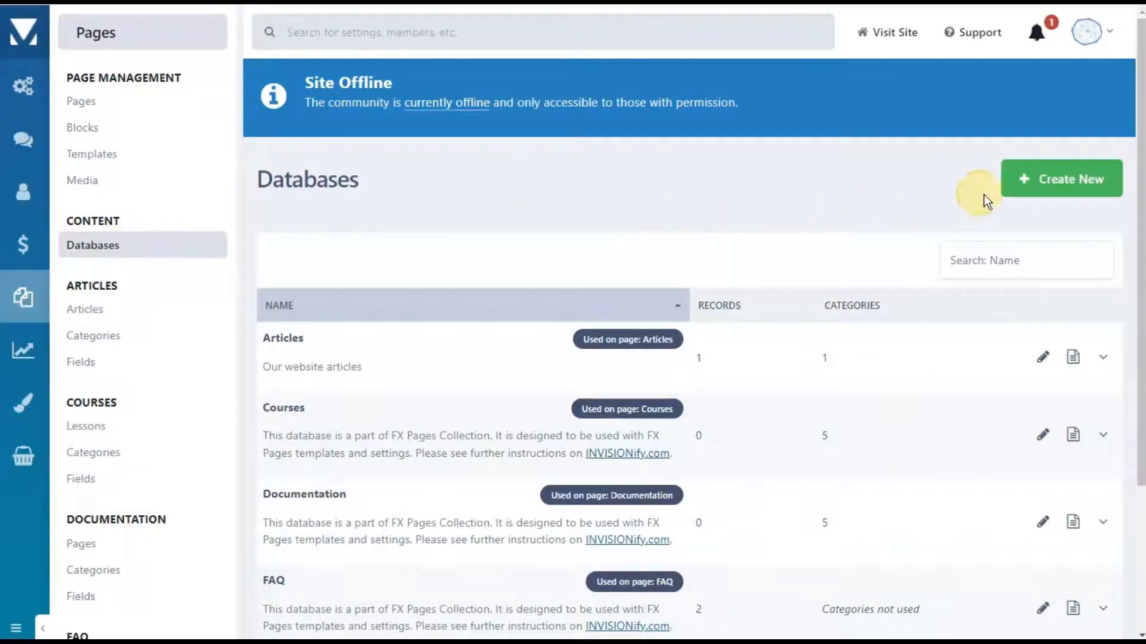
# Step: Add a new database by uploading the file Sample Videos Database.xml
pyautogui.click(1052, 190)
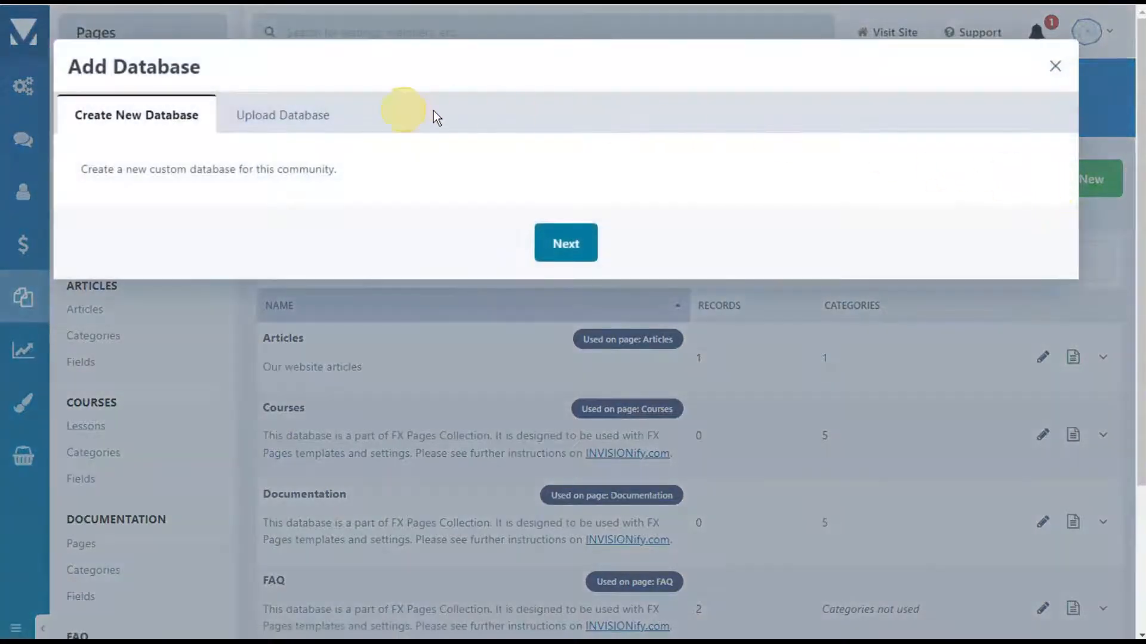
pyautogui.click(290, 117)
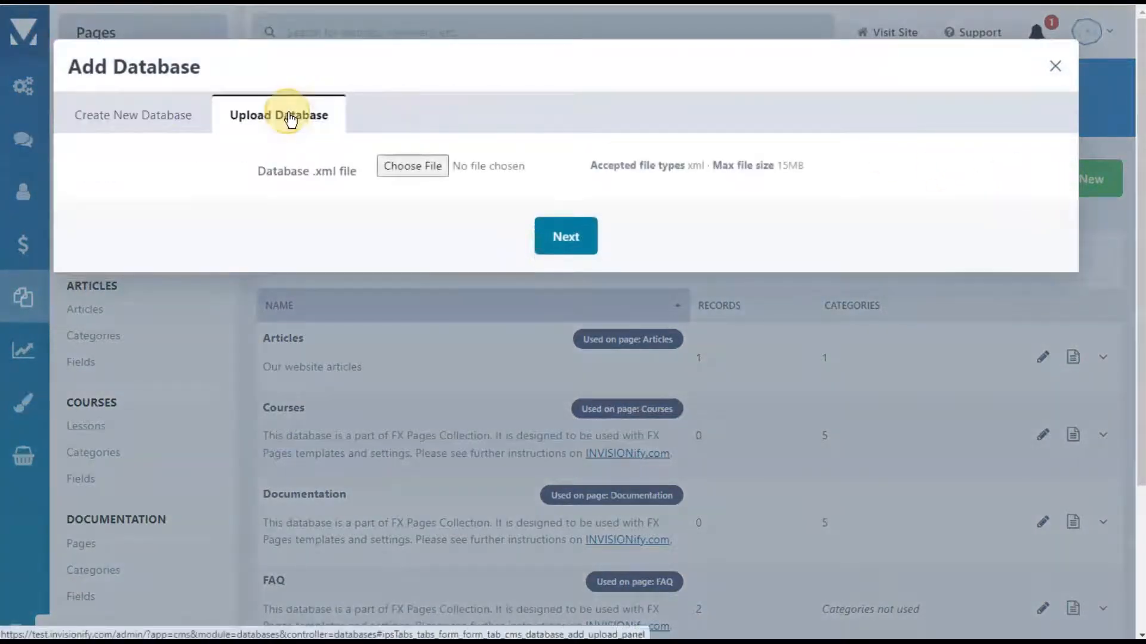
pyautogui.click(413, 167)
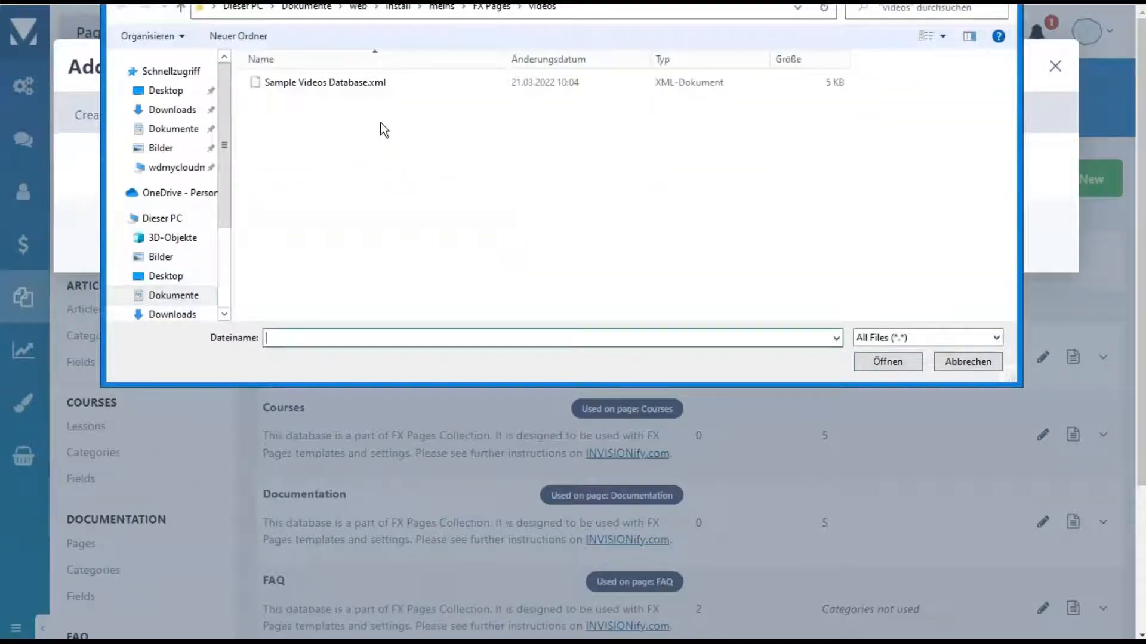
pyautogui.click(359, 86)
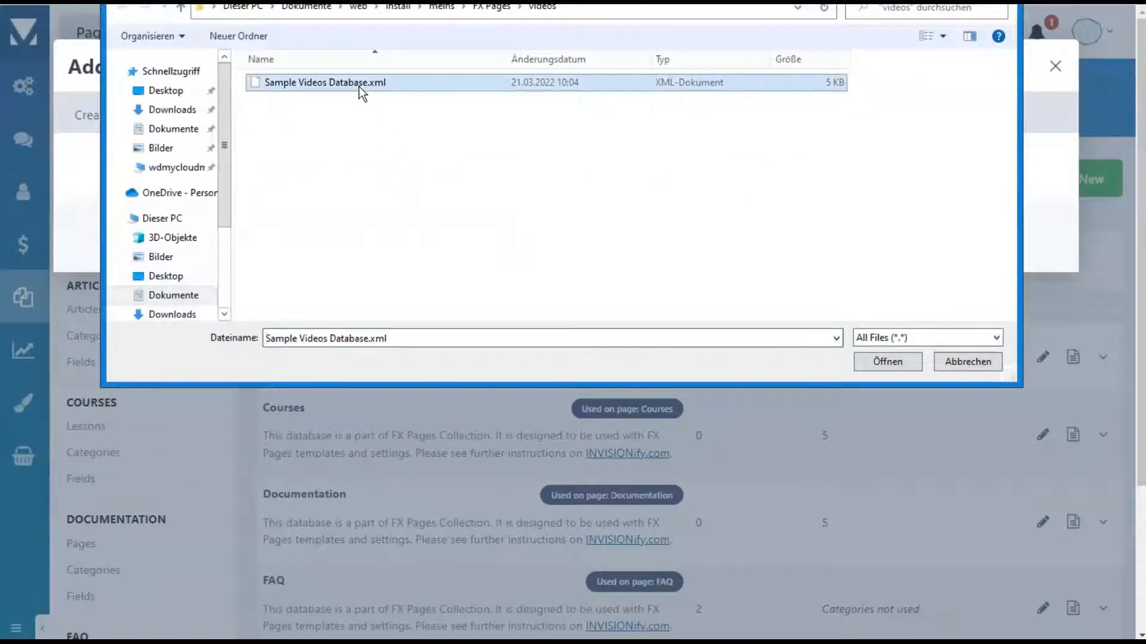
pyautogui.click(879, 367)
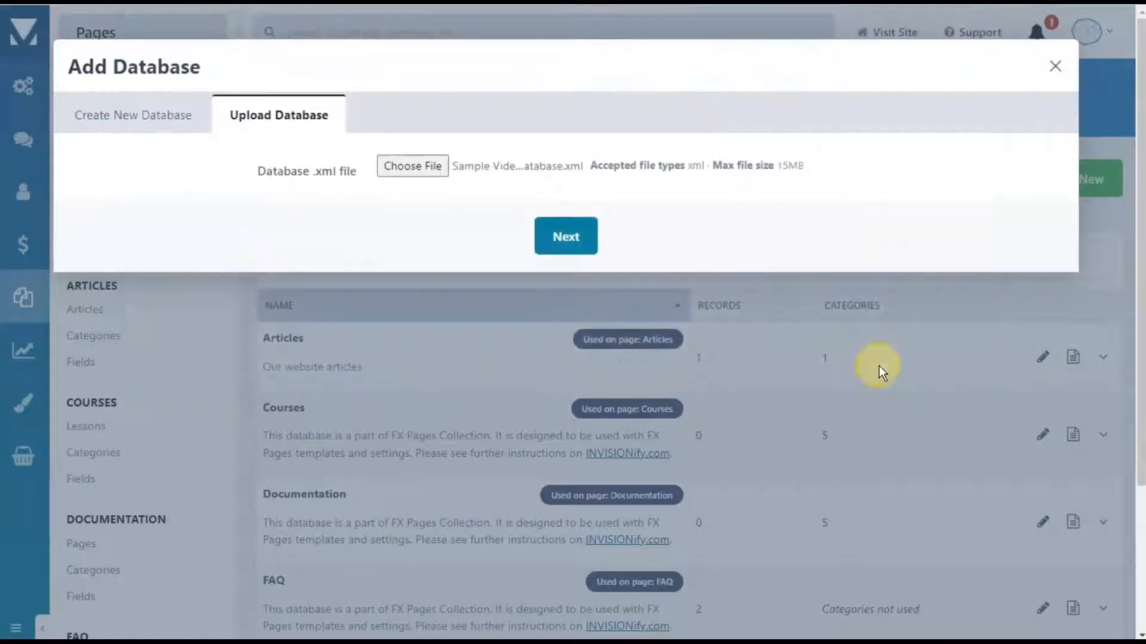
pyautogui.click(567, 236)
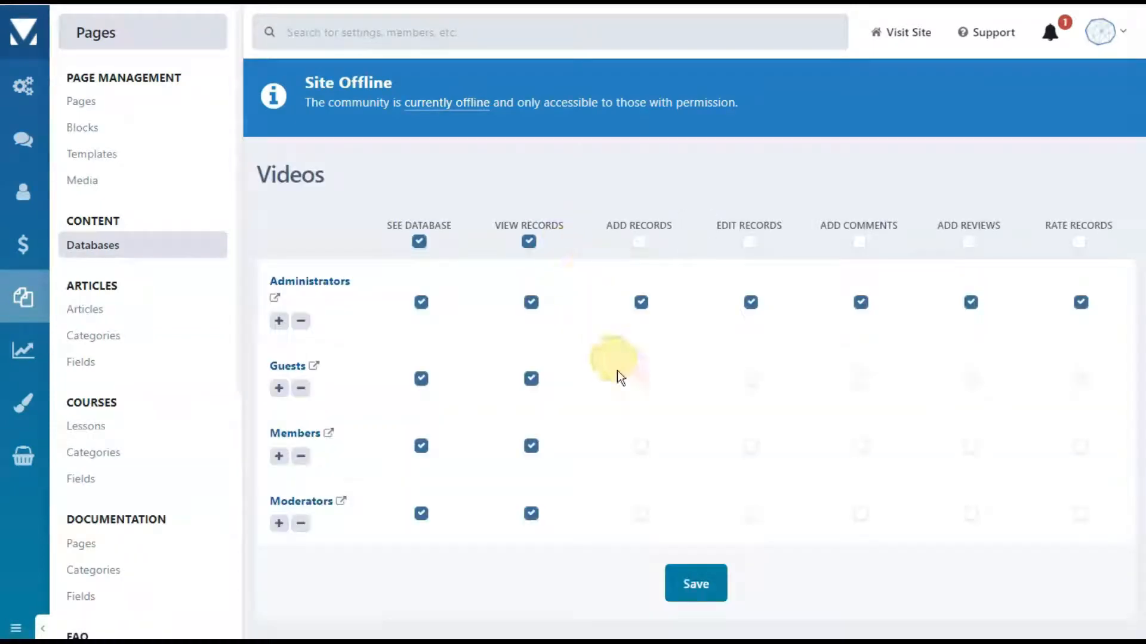
# Step: Allow Members to add records, add comments and rate records, grant Moderators the same plus edit records, and save the permissions
pyautogui.click(646, 453)
pyautogui.click(643, 514)
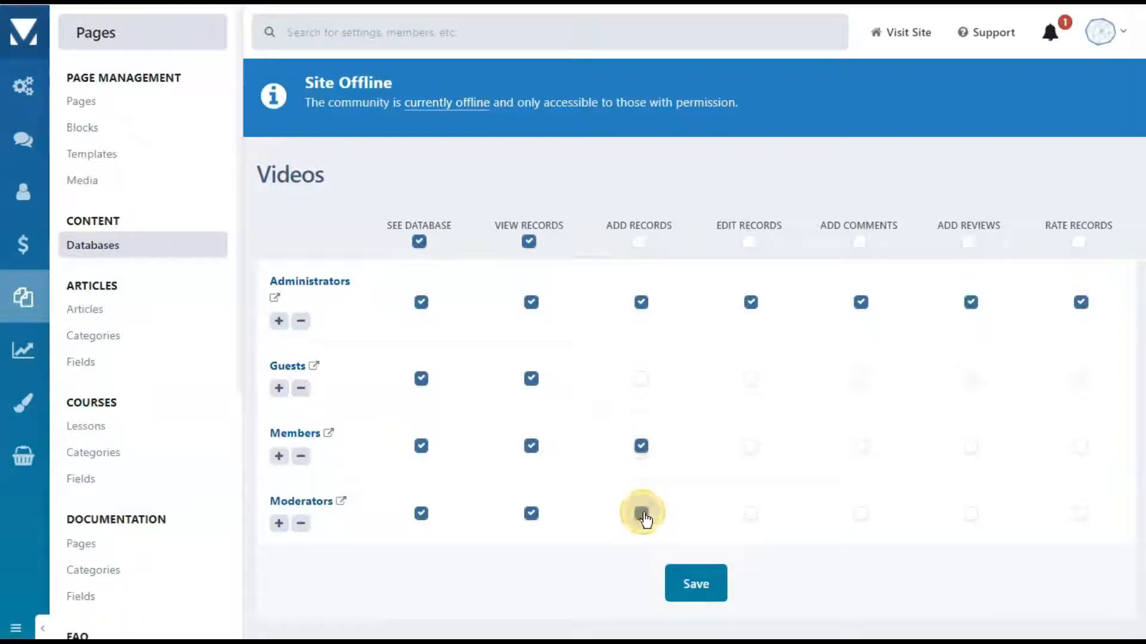
pyautogui.click(751, 516)
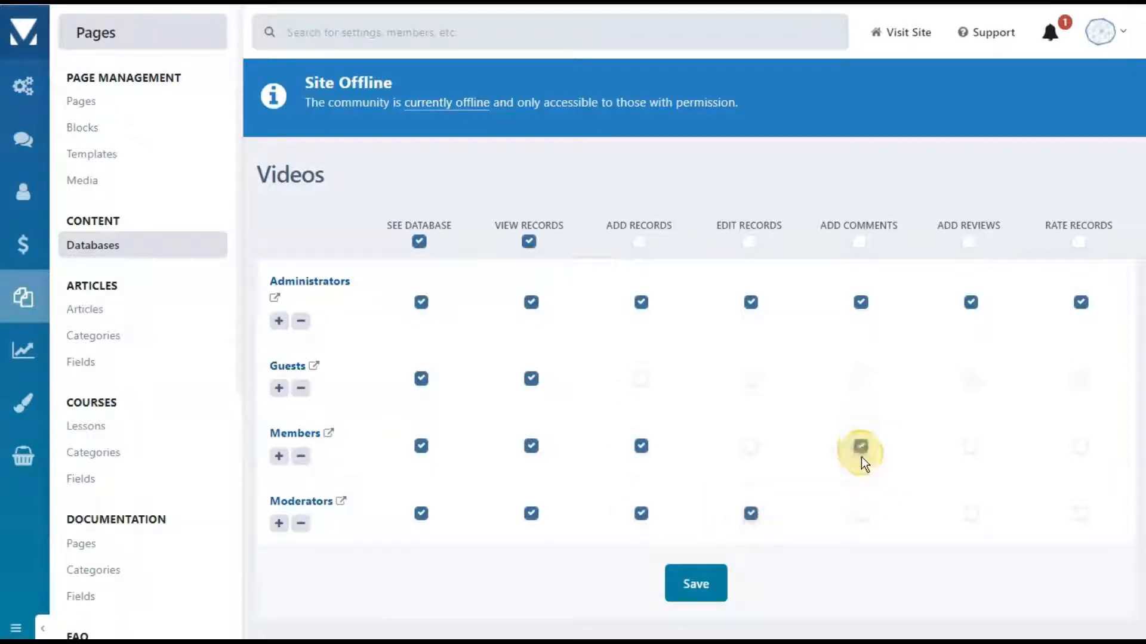
pyautogui.click(861, 448)
pyautogui.click(862, 515)
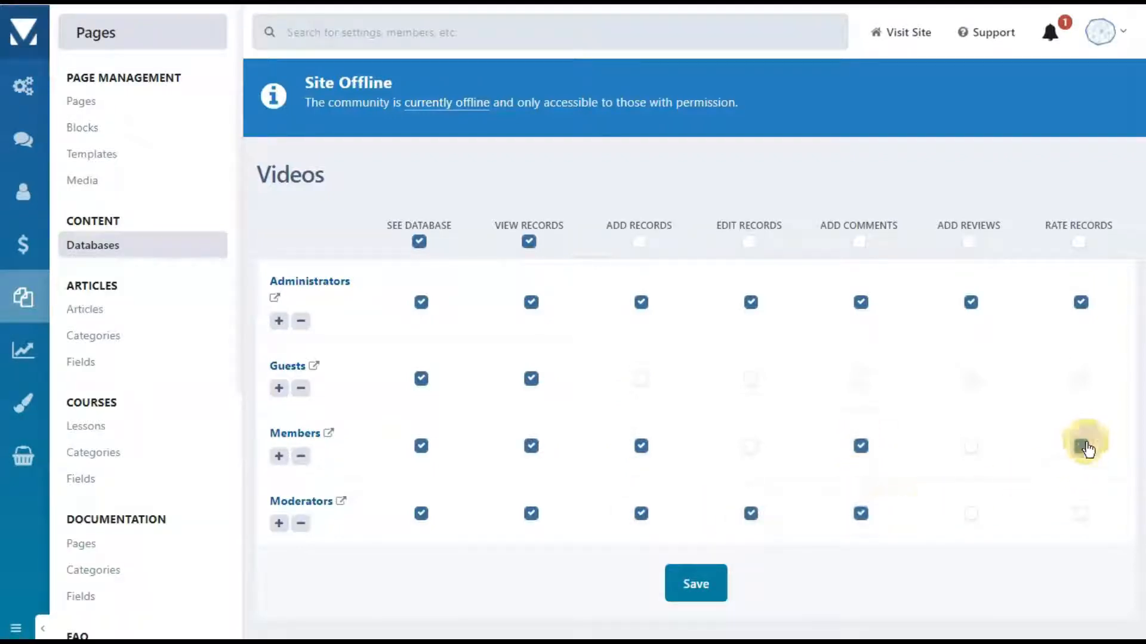
pyautogui.click(1080, 514)
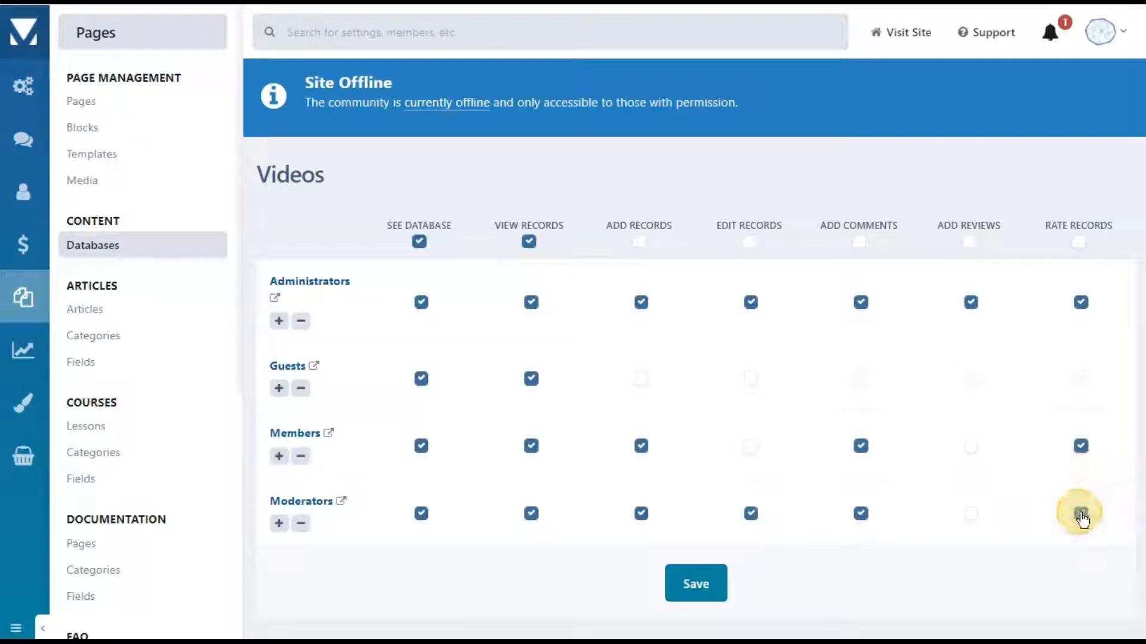
pyautogui.click(696, 585)
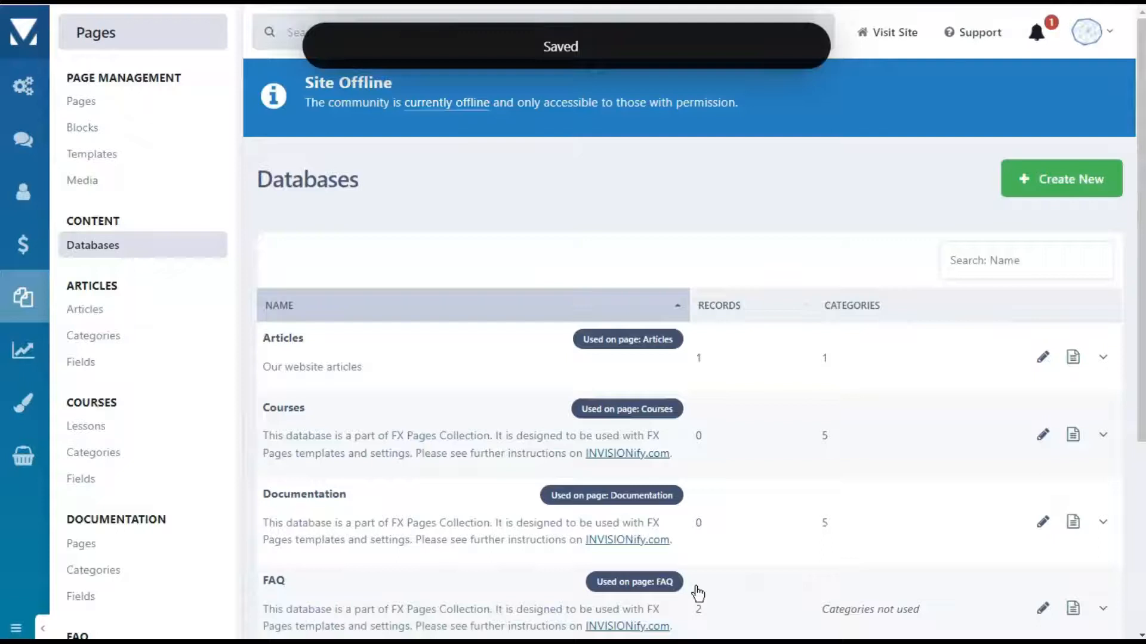
# Step: Edit the Videos database and set its homepage articles template to FXPages Videos Category Articles
pyautogui.scroll(-5, 697, 593)
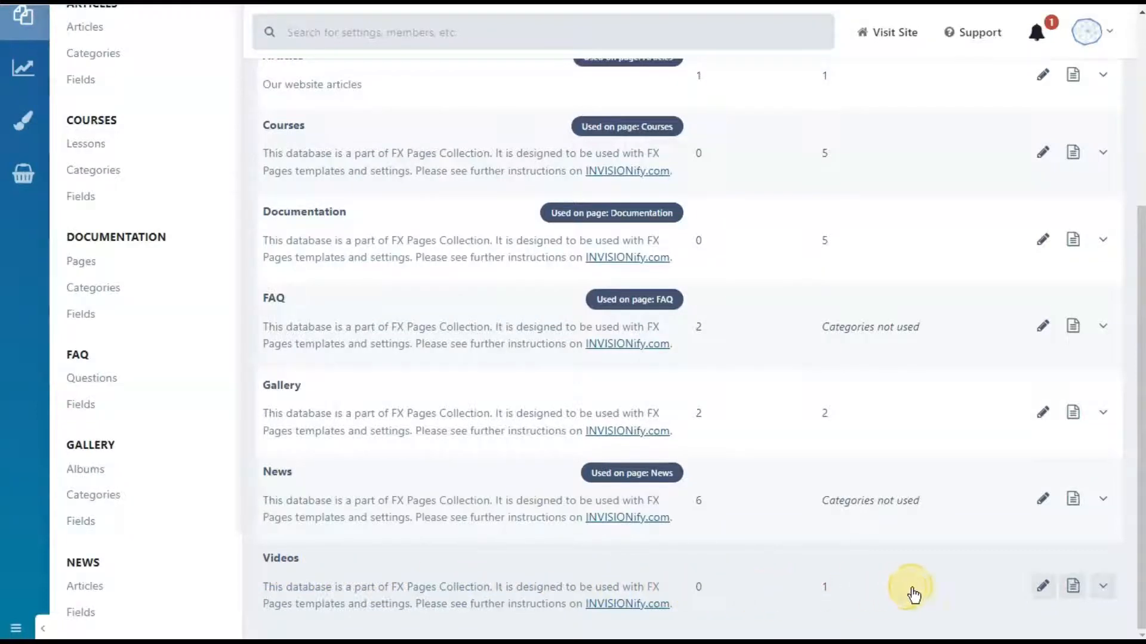
pyautogui.click(1042, 588)
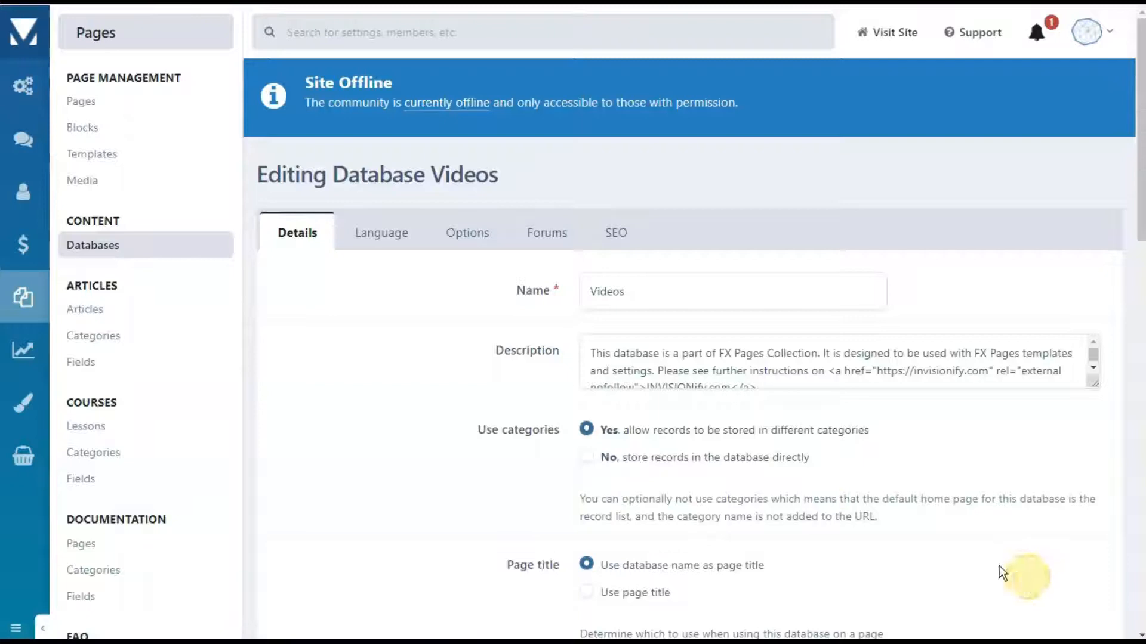
pyautogui.scroll(-1, 539, 448)
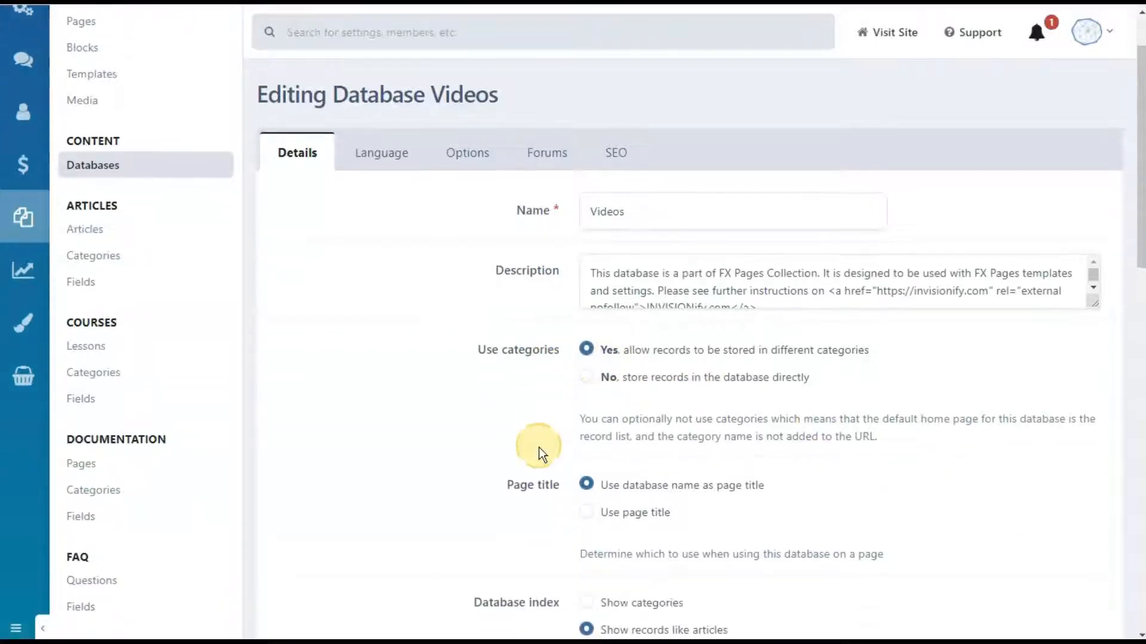
pyautogui.scroll(-2, 539, 448)
pyautogui.scroll(-3, 718, 471)
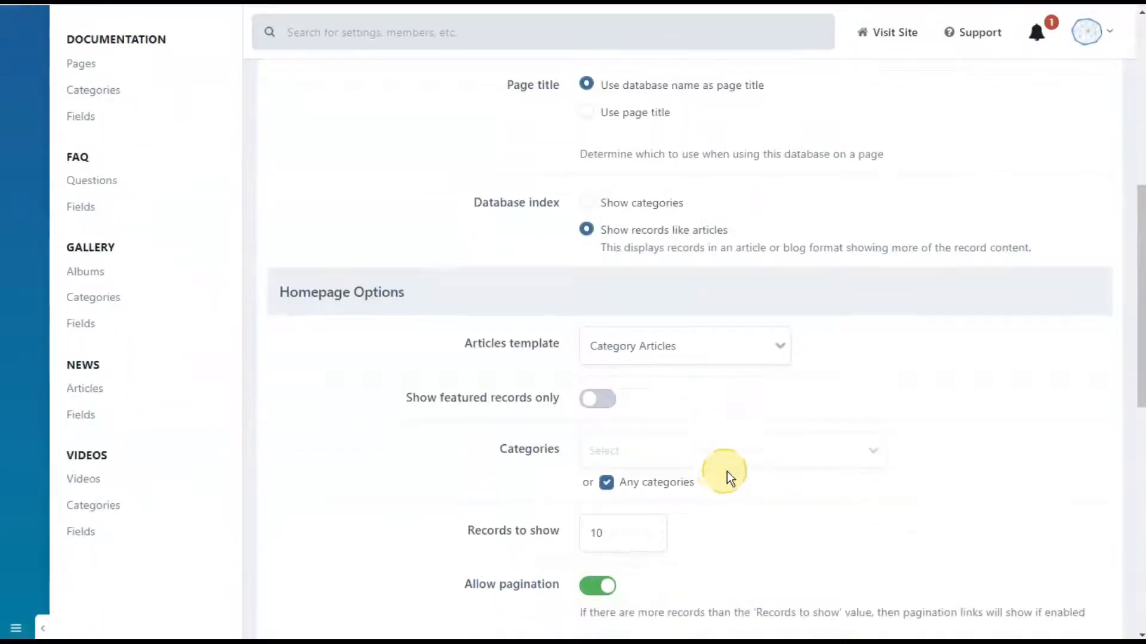
pyautogui.click(777, 357)
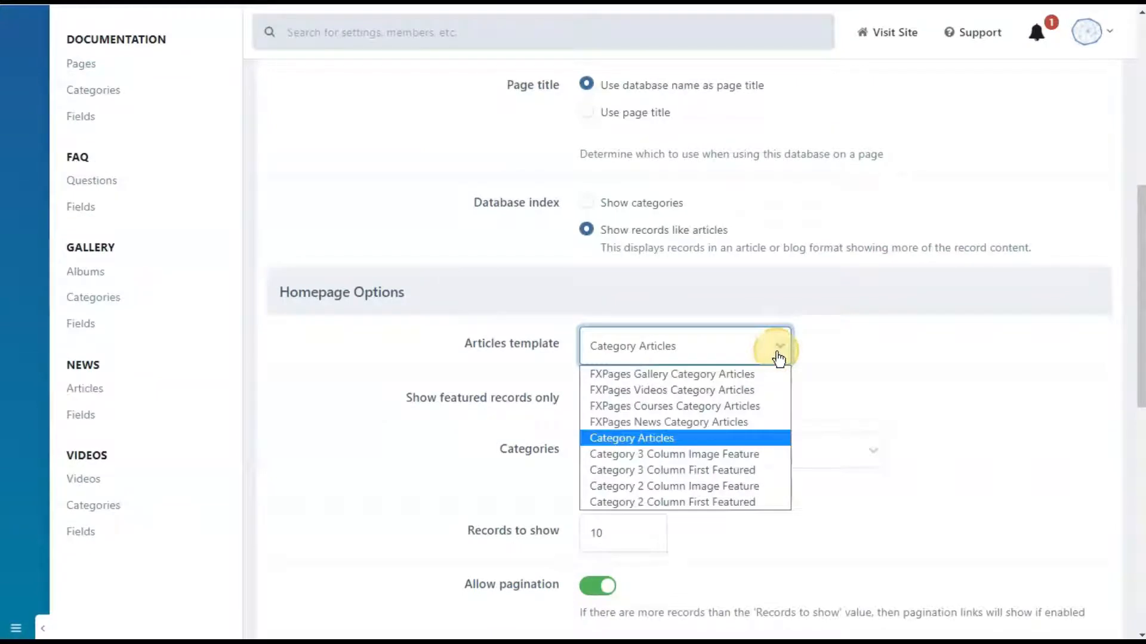
pyautogui.click(760, 390)
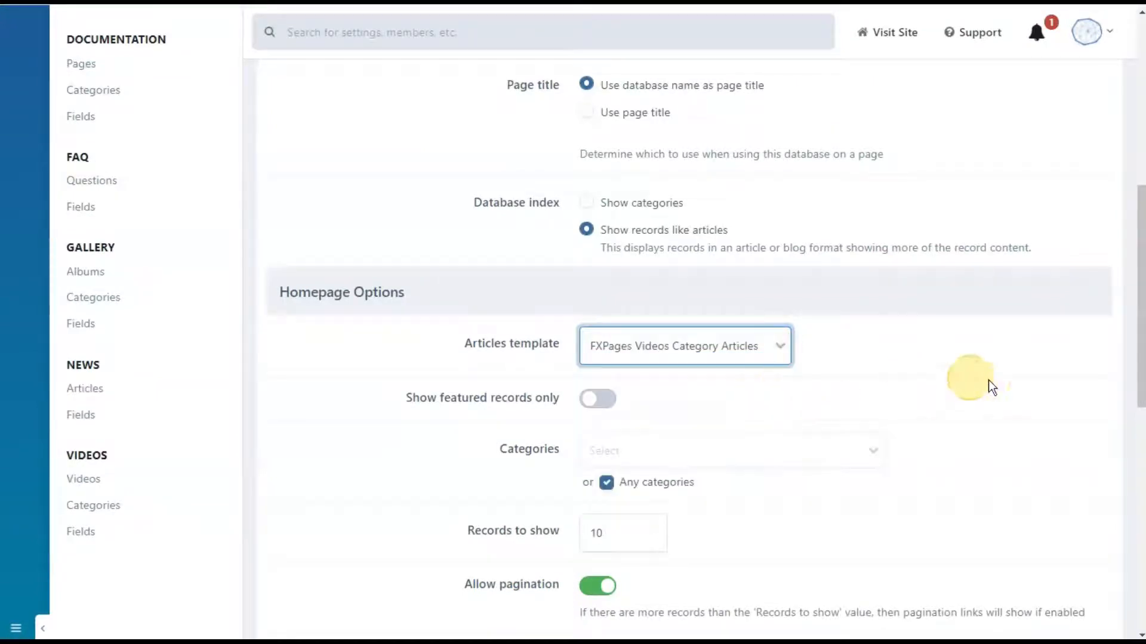
# Step: Set the listing template group to FXPages Videos Listing, the display group to FXPages Videos Display and the form template to FXPages Videos Form
pyautogui.scroll(-1, 988, 382)
pyautogui.scroll(-4, 988, 382)
pyautogui.scroll(-2, 988, 381)
pyautogui.click(728, 277)
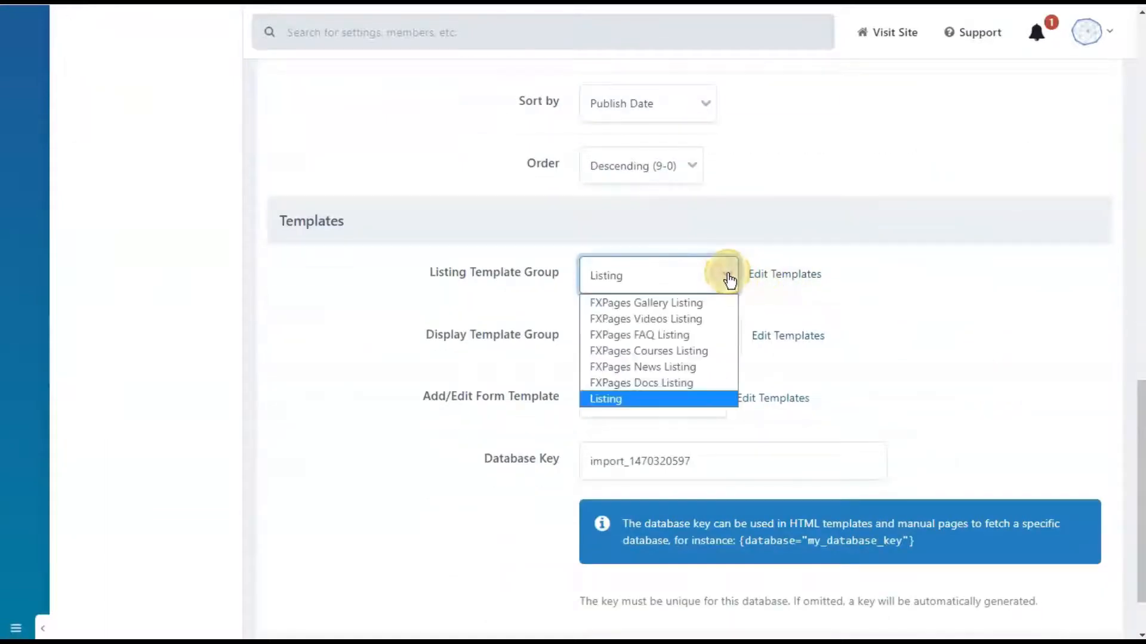
pyautogui.click(711, 320)
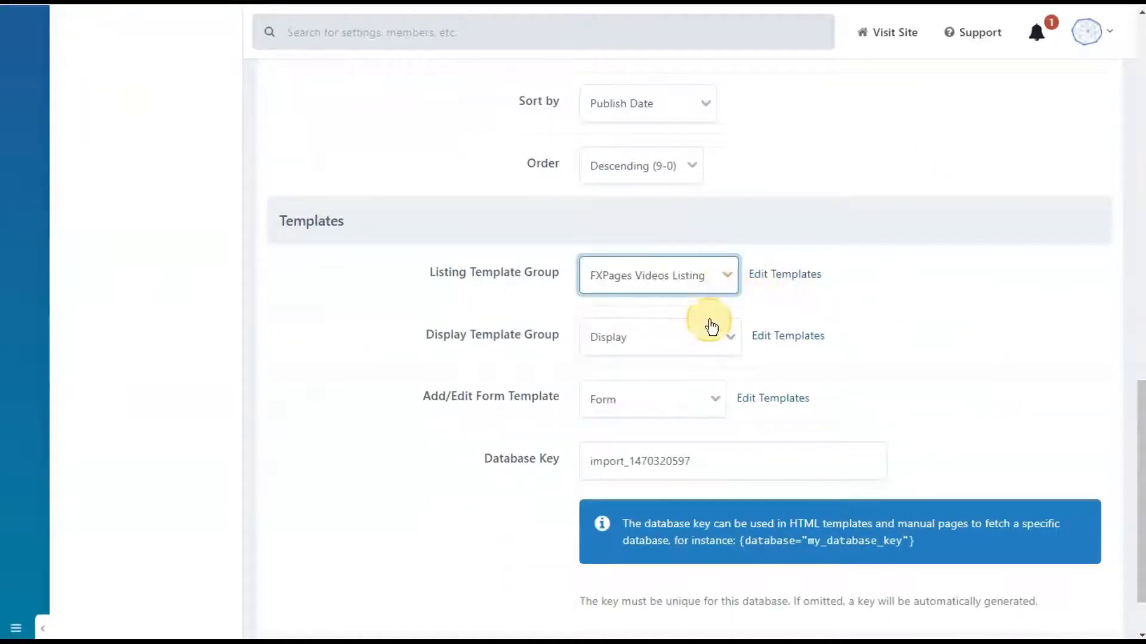
pyautogui.click(734, 345)
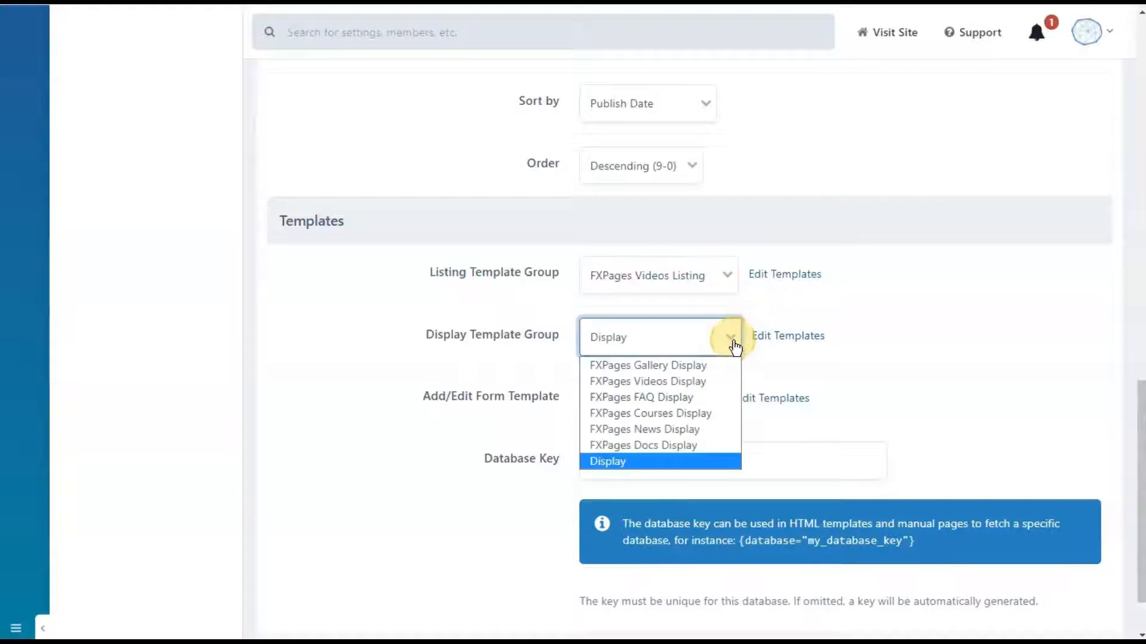
pyautogui.click(717, 382)
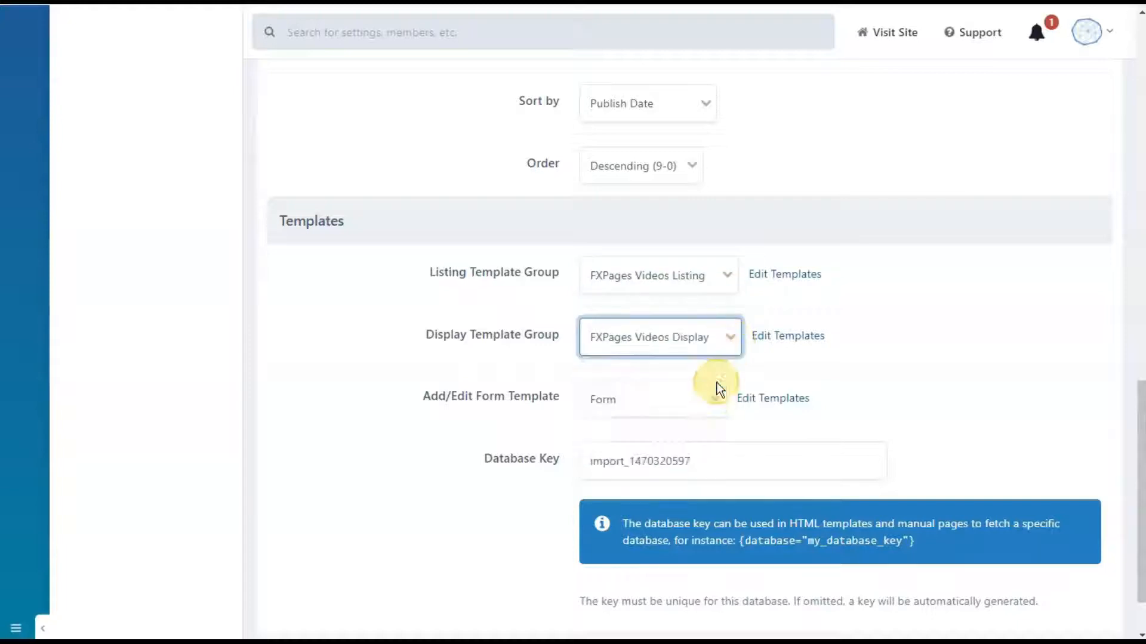
pyautogui.click(721, 399)
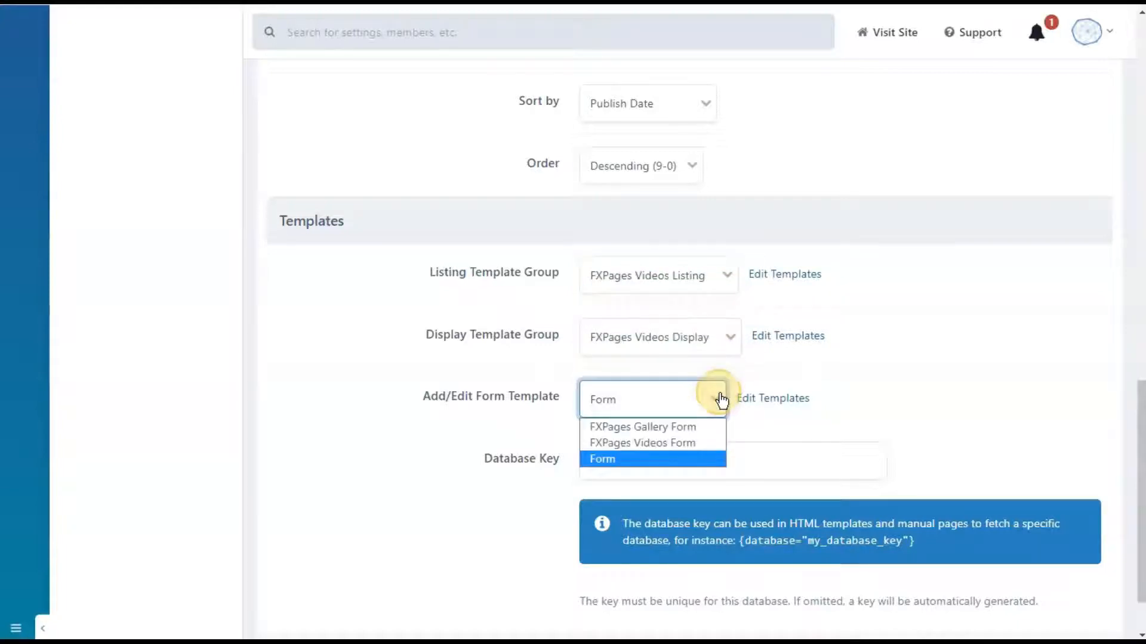
pyautogui.click(708, 443)
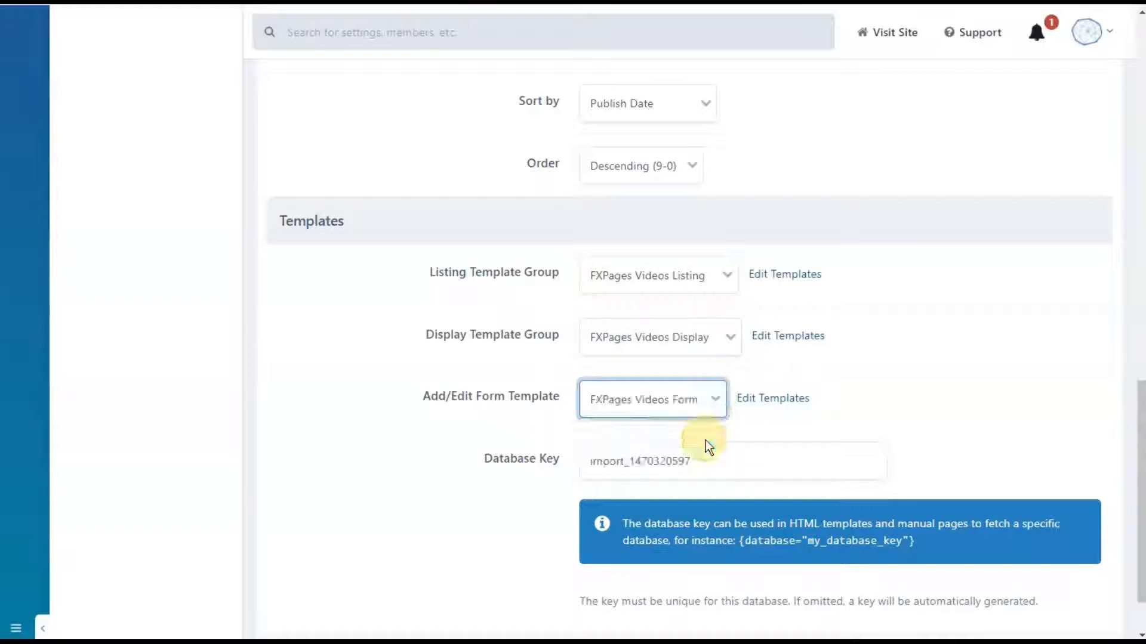
# Step: Set the database key to videos and save the Videos database settings
pyautogui.moveTo(706, 462); pyautogui.dragTo(524, 460)
pyautogui.write('videos')
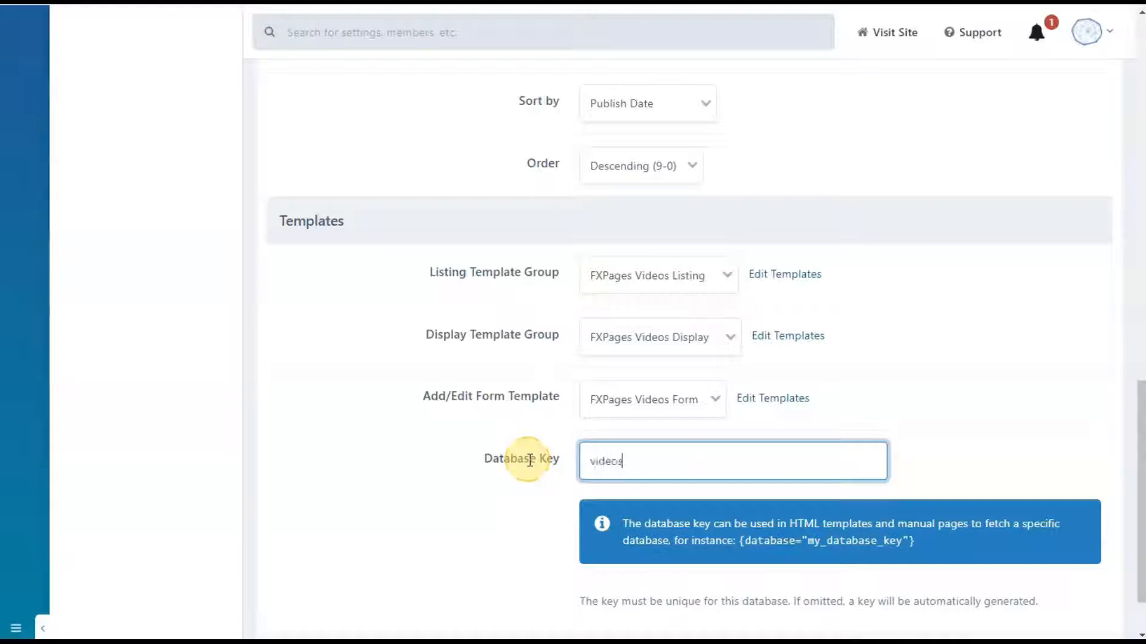
pyautogui.scroll(-2, 865, 448)
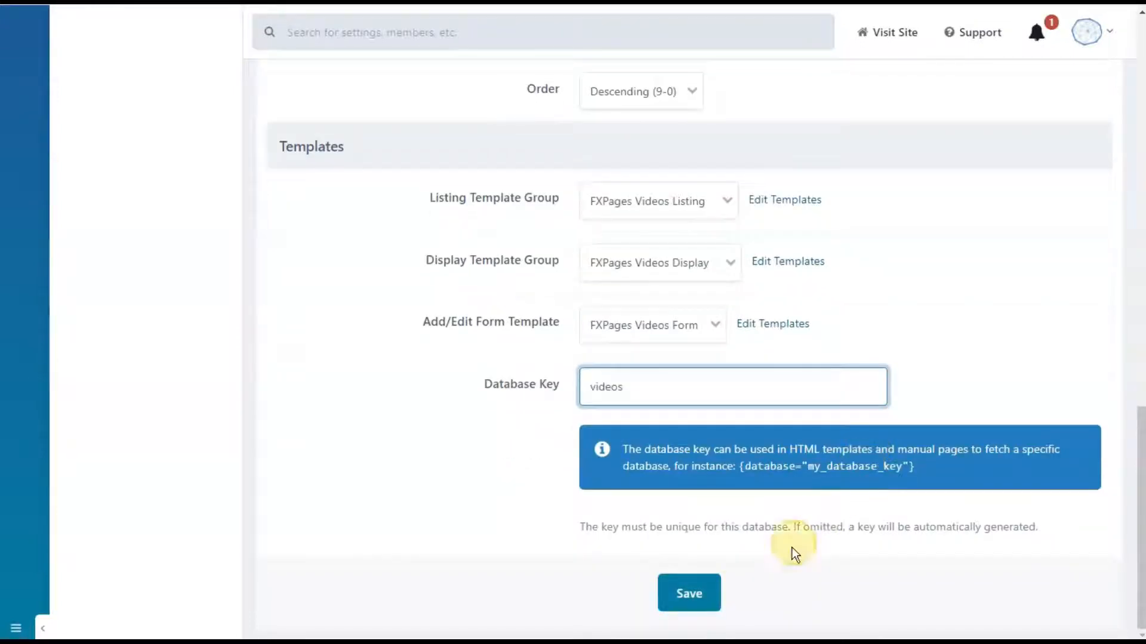
pyautogui.click(694, 606)
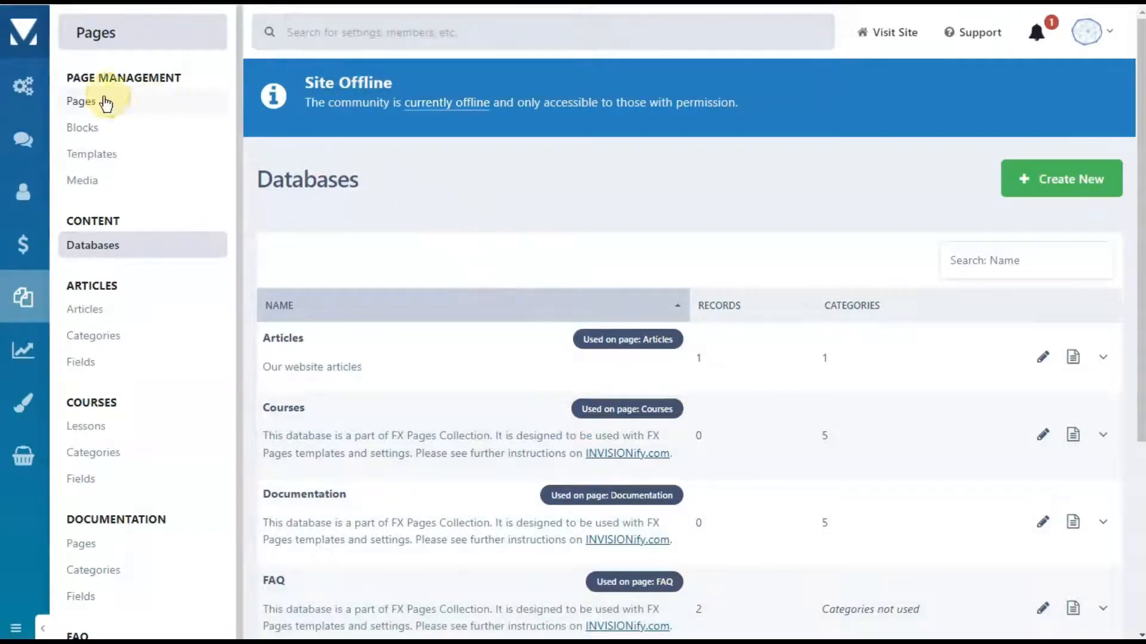
# Step: Start a new Page Builder page, name it Videos and choose the Single Column template
pyautogui.click(84, 105)
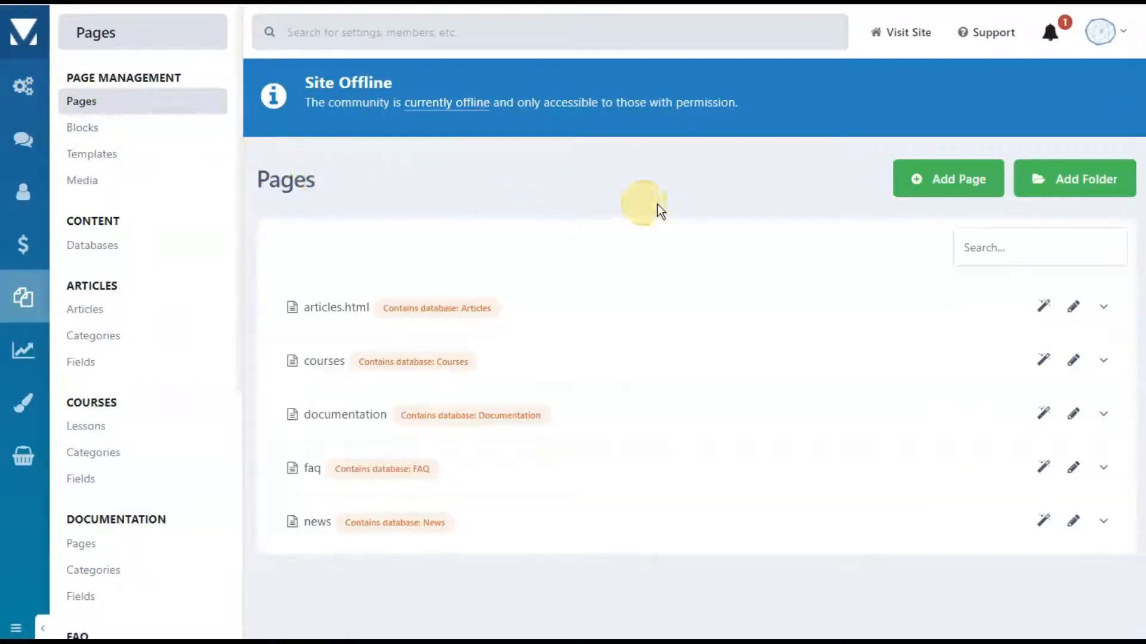
pyautogui.click(965, 176)
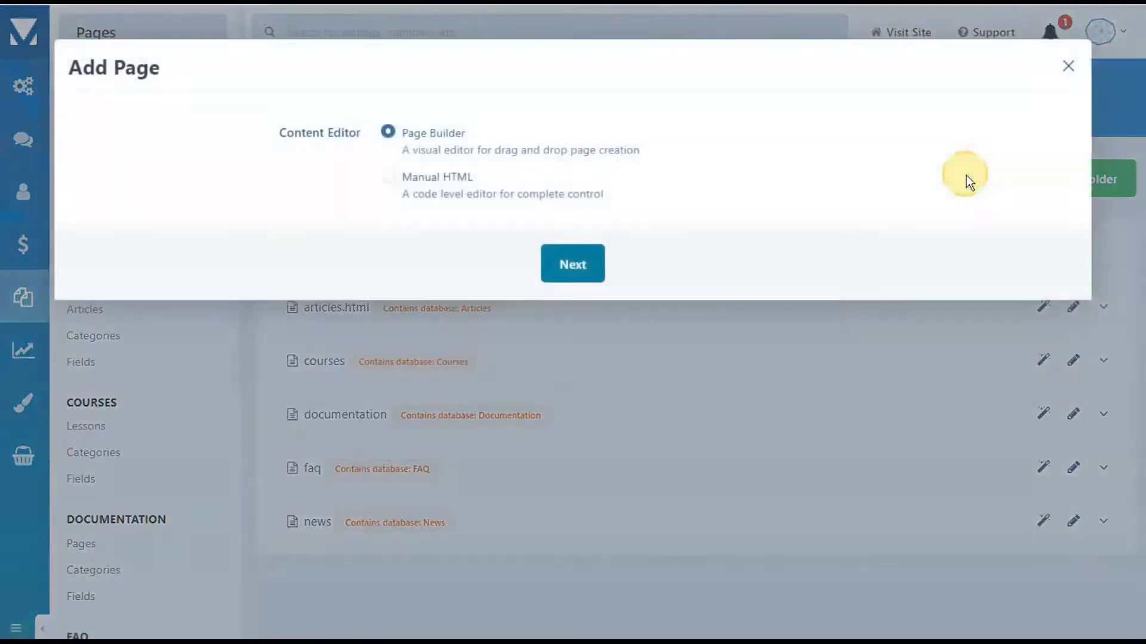
pyautogui.click(576, 266)
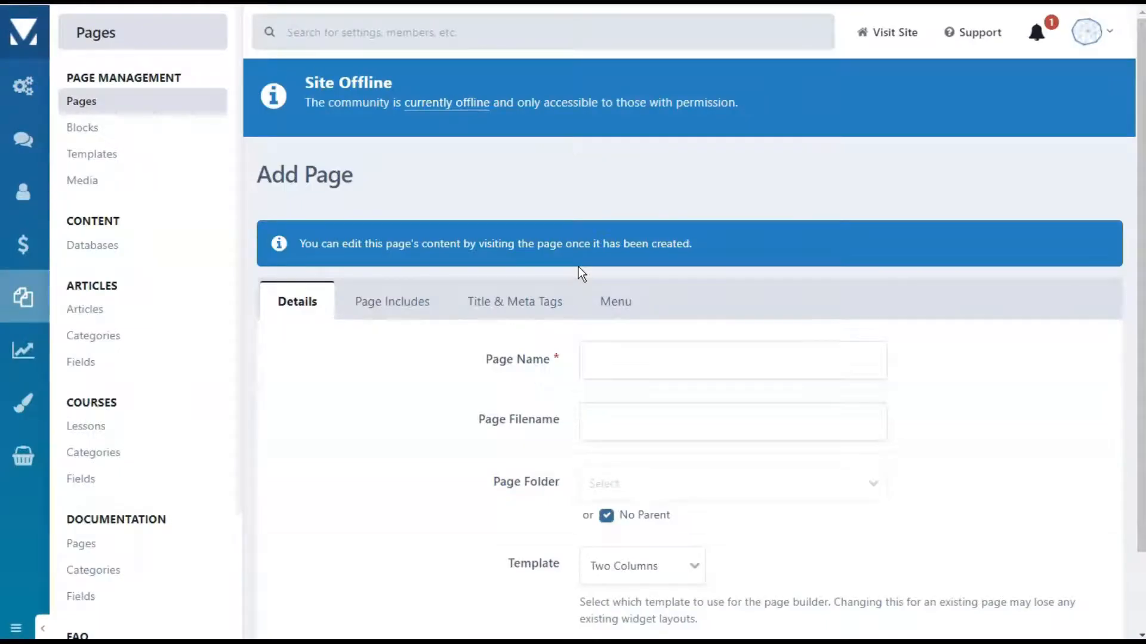
pyautogui.click(632, 358)
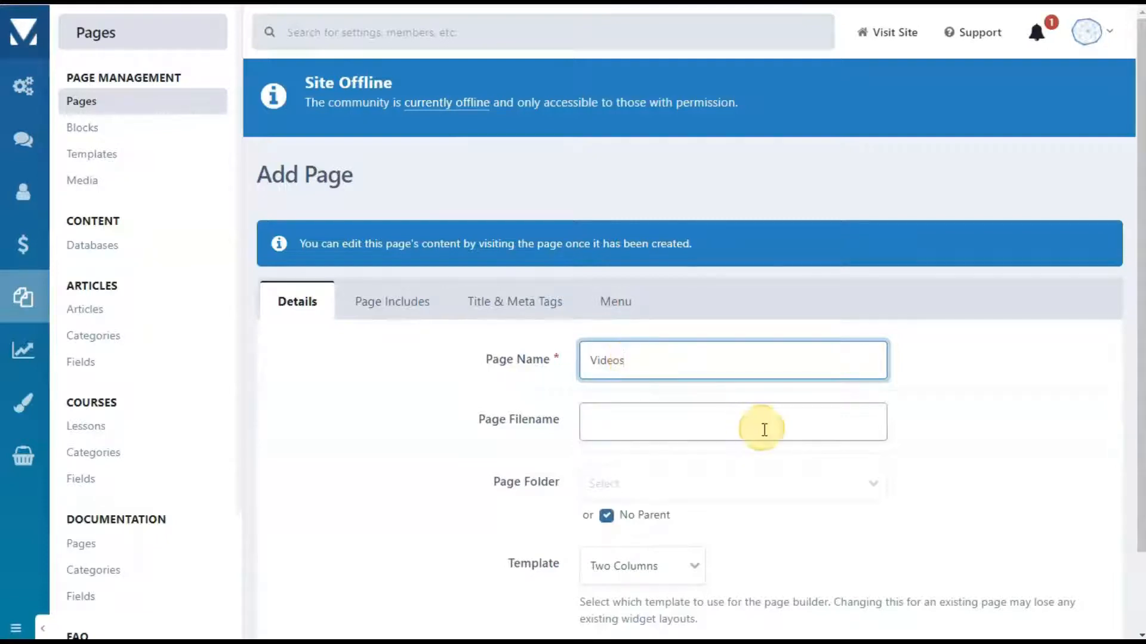
pyautogui.scroll(-2, 762, 428)
pyautogui.click(689, 481)
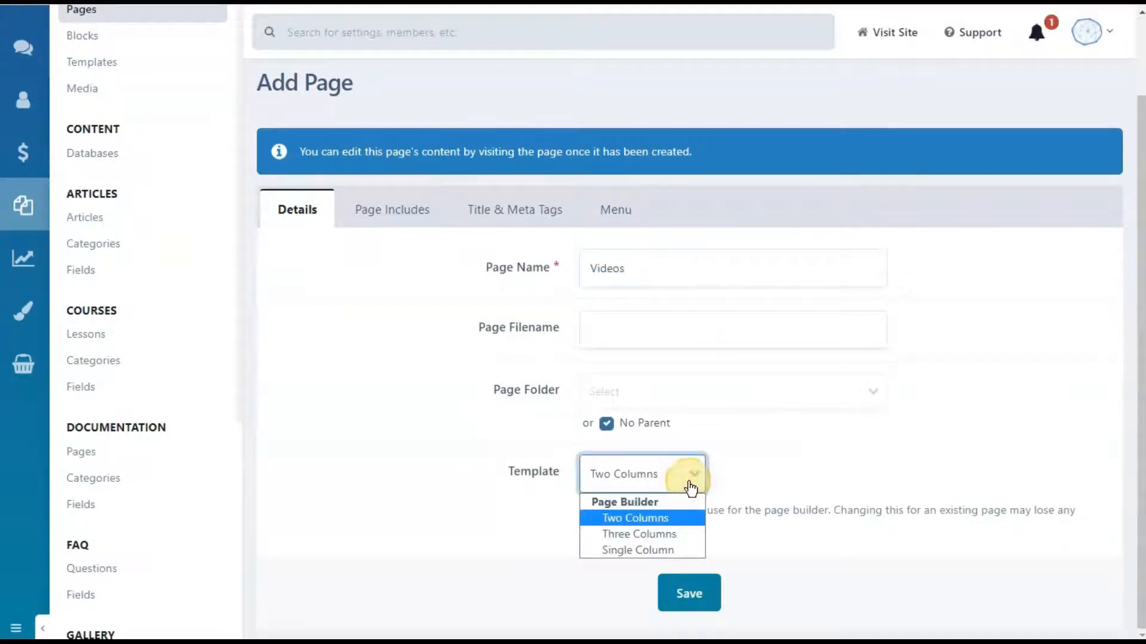
pyautogui.click(664, 552)
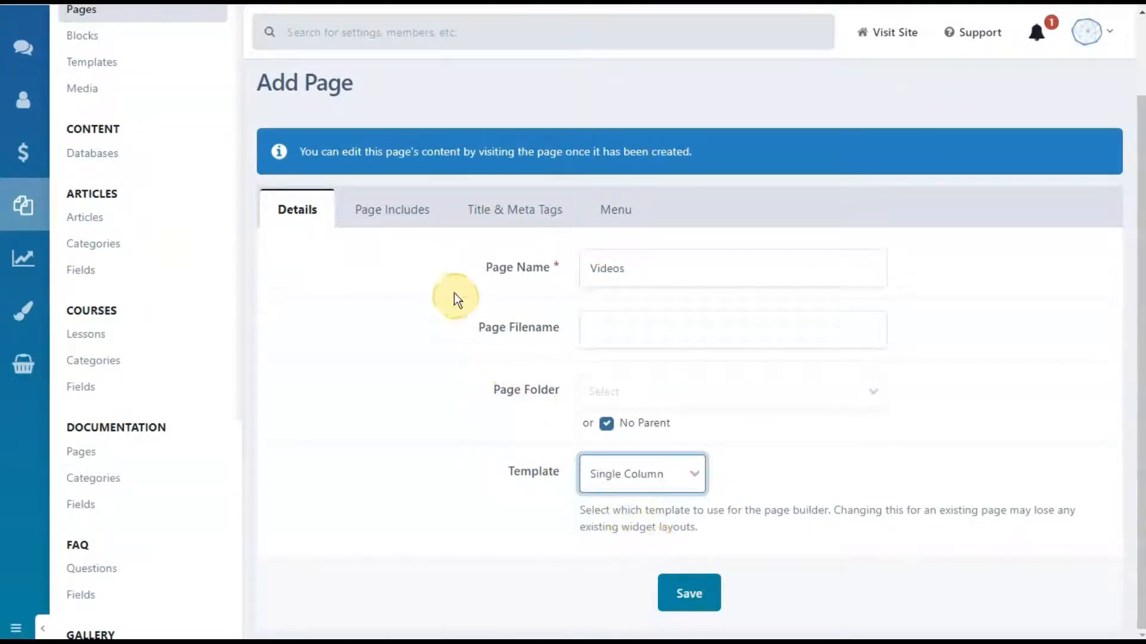
# Step: Include the Fxpages/Images.js, Fxpages/Toc.js and Fxpages/Videos.js JavaScript files in the new page
pyautogui.click(407, 220)
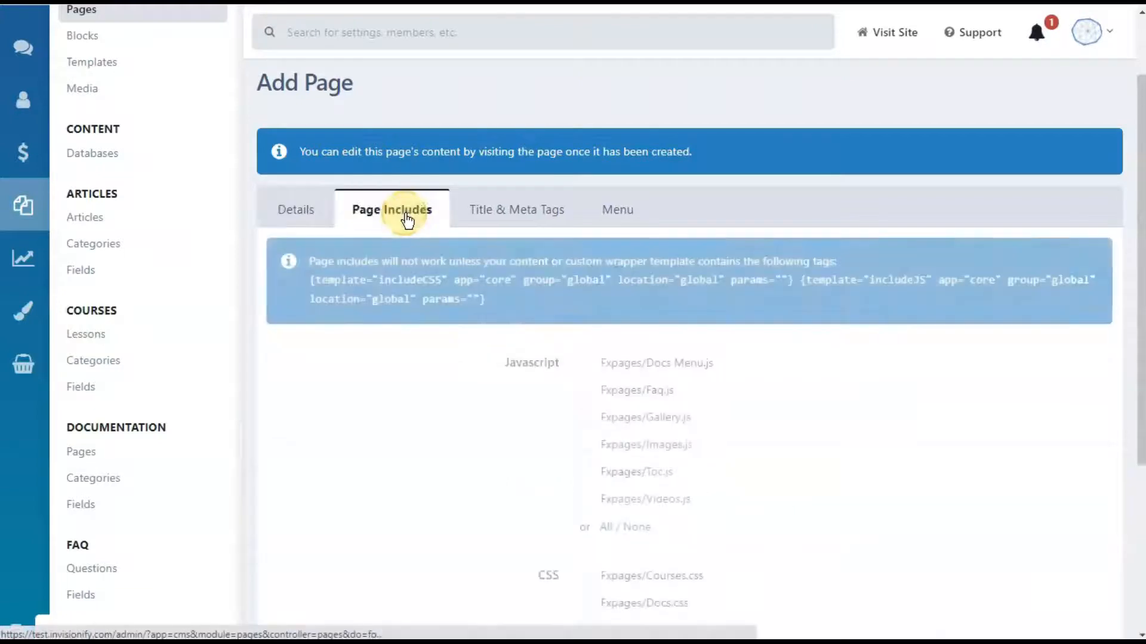
pyautogui.scroll(-1, 831, 420)
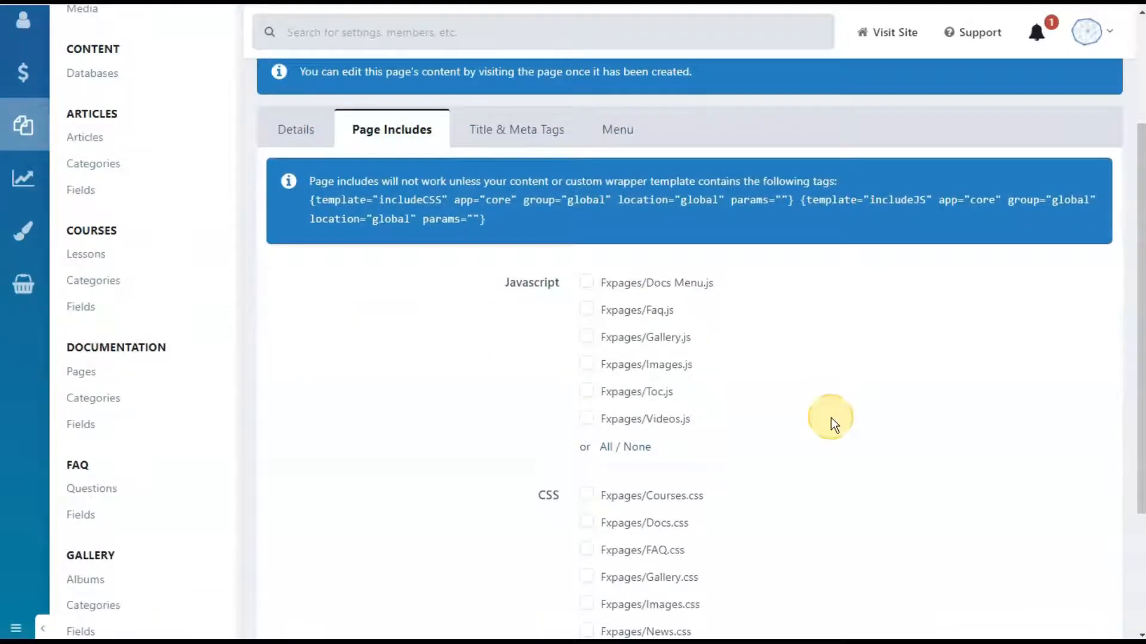
pyautogui.click(587, 365)
pyautogui.click(587, 392)
pyautogui.click(586, 418)
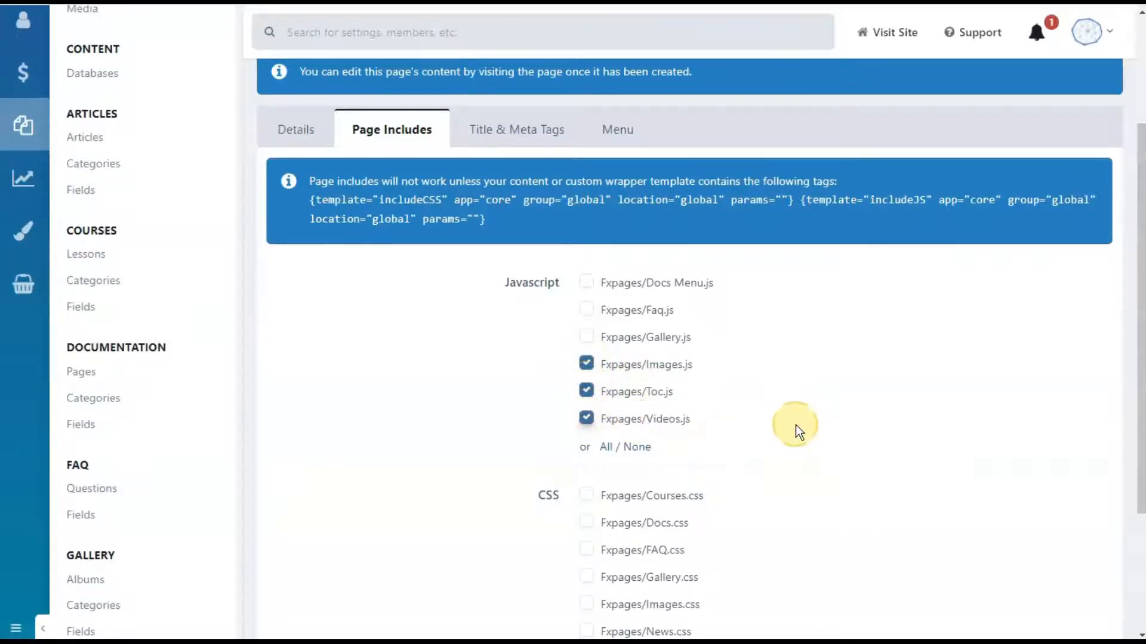
# Step: Include the Fxpages/Images.css, Fxpages/Toc.css and Fxpages/Videos.css stylesheets in the new page
pyautogui.scroll(-3, 796, 425)
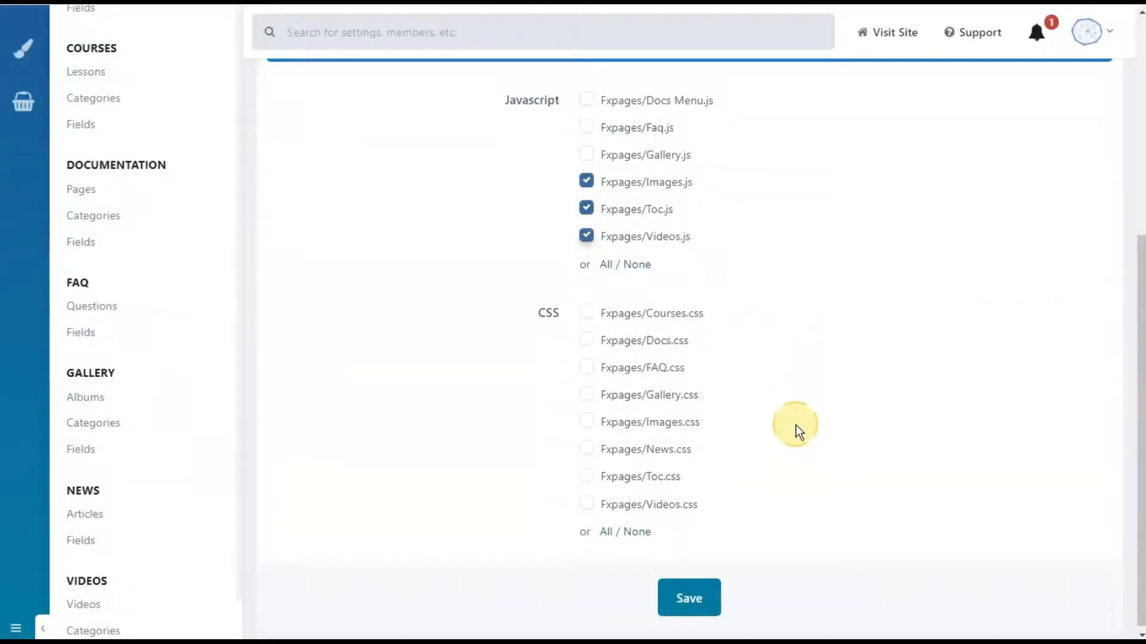
pyautogui.click(588, 419)
pyautogui.click(587, 475)
pyautogui.click(588, 503)
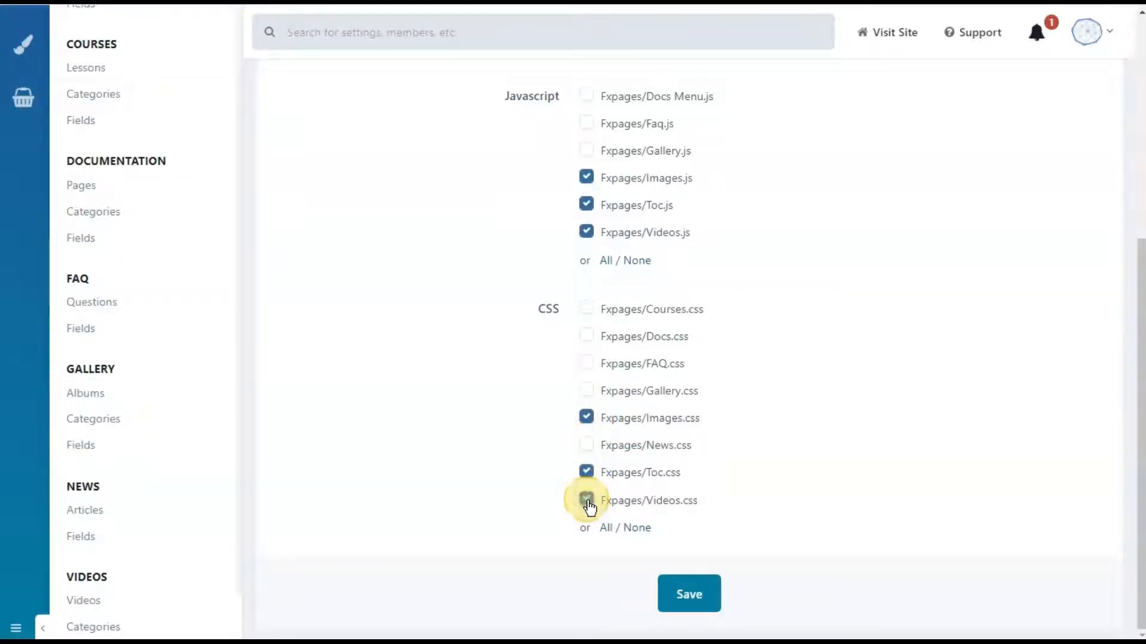
# Step: Add the Videos page to the front navigation menu and save the page
pyautogui.scroll(4, 785, 488)
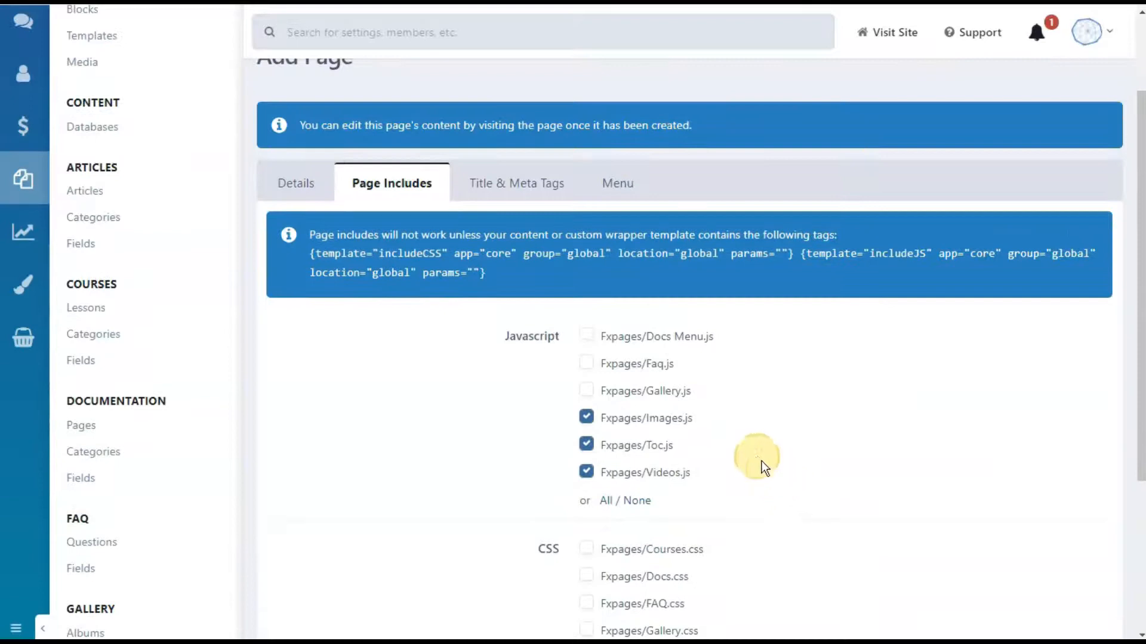
pyautogui.click(620, 186)
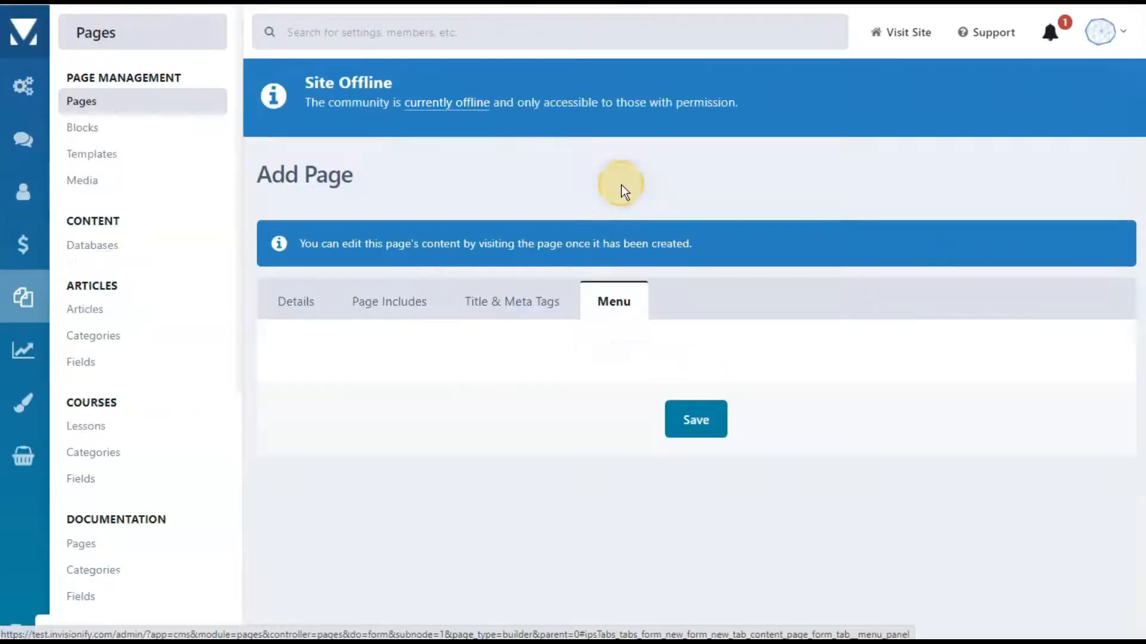
pyautogui.click(605, 352)
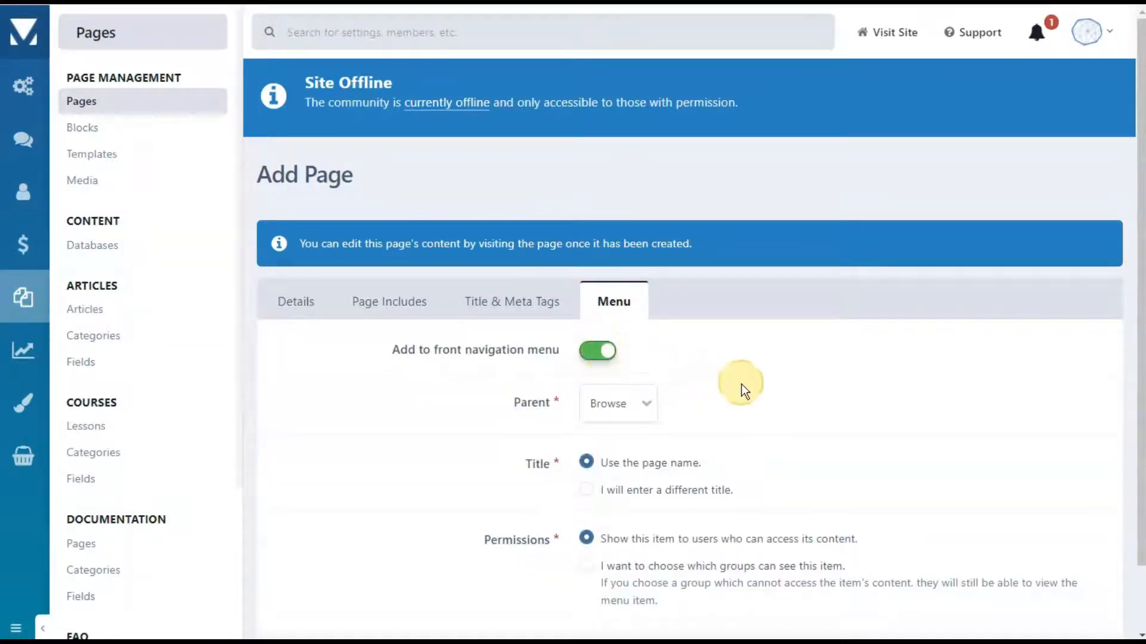
pyautogui.scroll(-2, 741, 384)
pyautogui.click(690, 595)
# Step: Grant the View Page permission for the Videos page to all member groups and save the permissions
pyautogui.moveTo(743, 411); pyautogui.dragTo(862, 317)
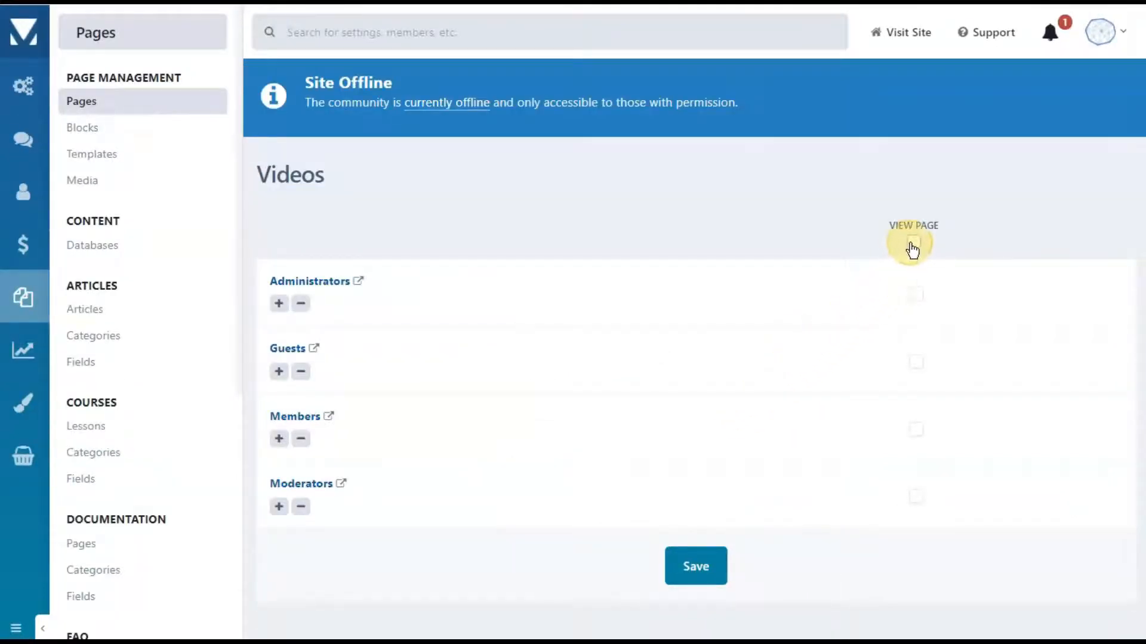
pyautogui.click(913, 243)
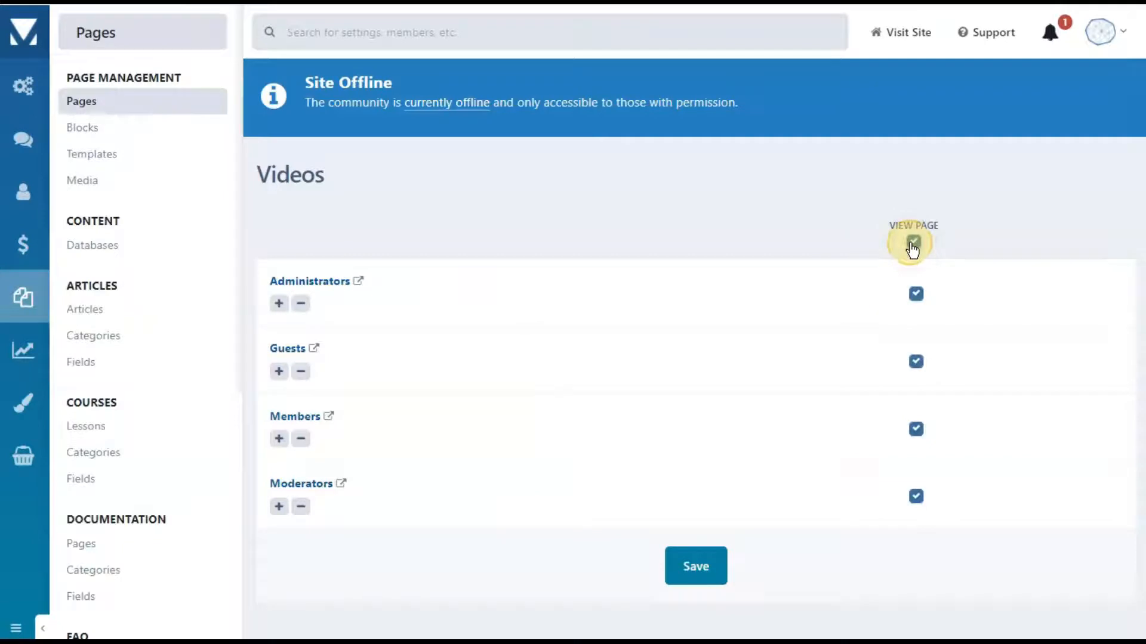
pyautogui.click(698, 566)
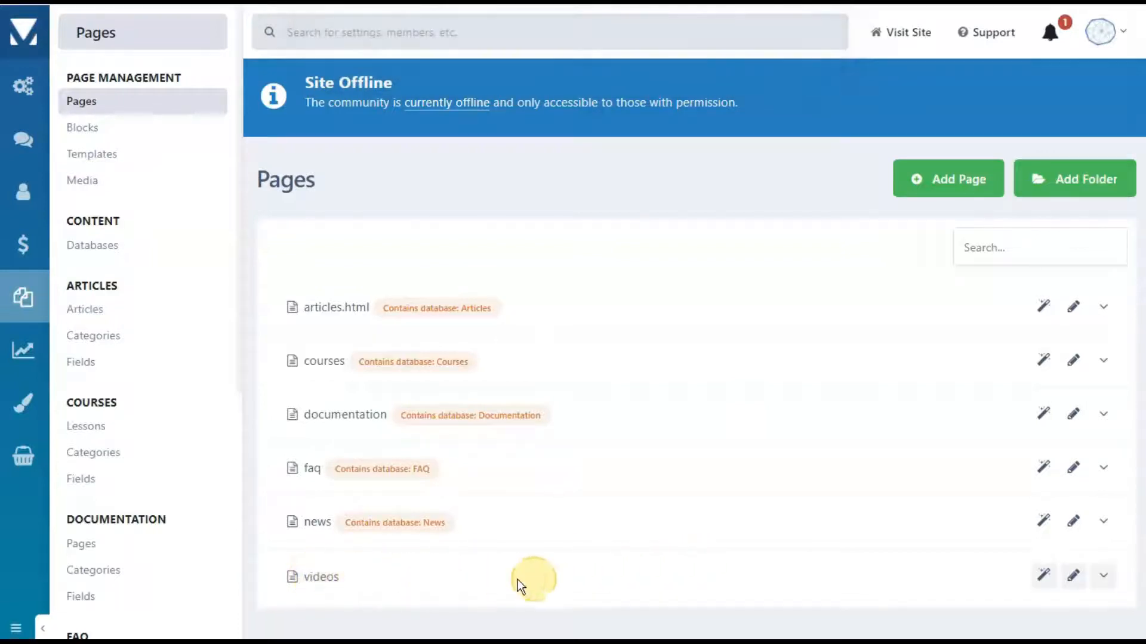
# Step: Open the videos page in the page builder and add a Database block to the middle area of the main column
pyautogui.click(1043, 576)
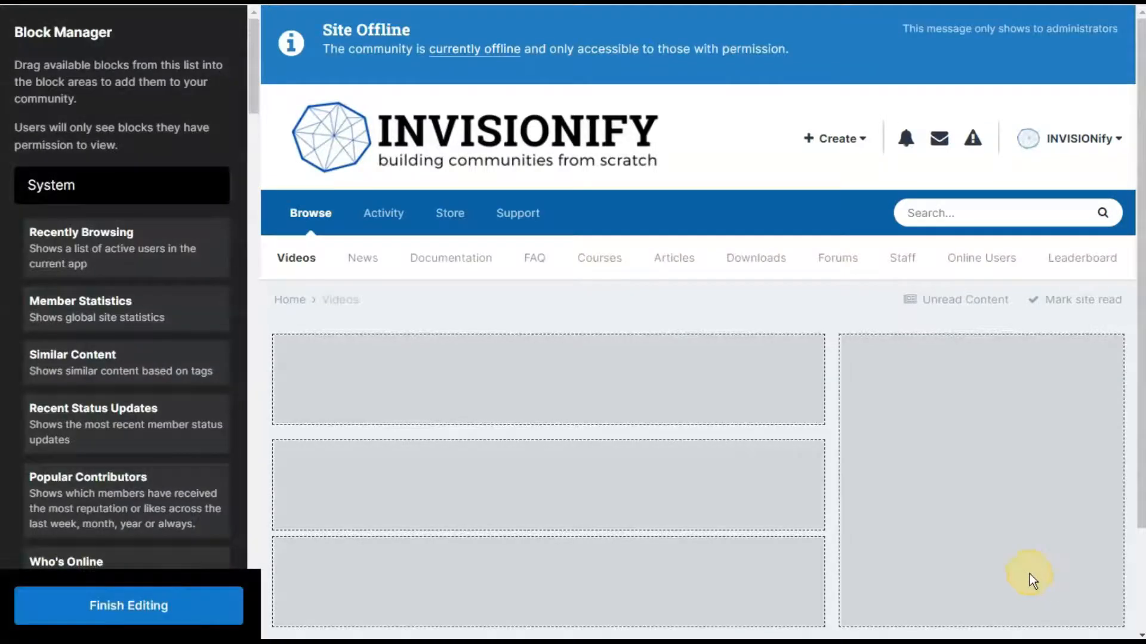
pyautogui.scroll(-13, 199, 337)
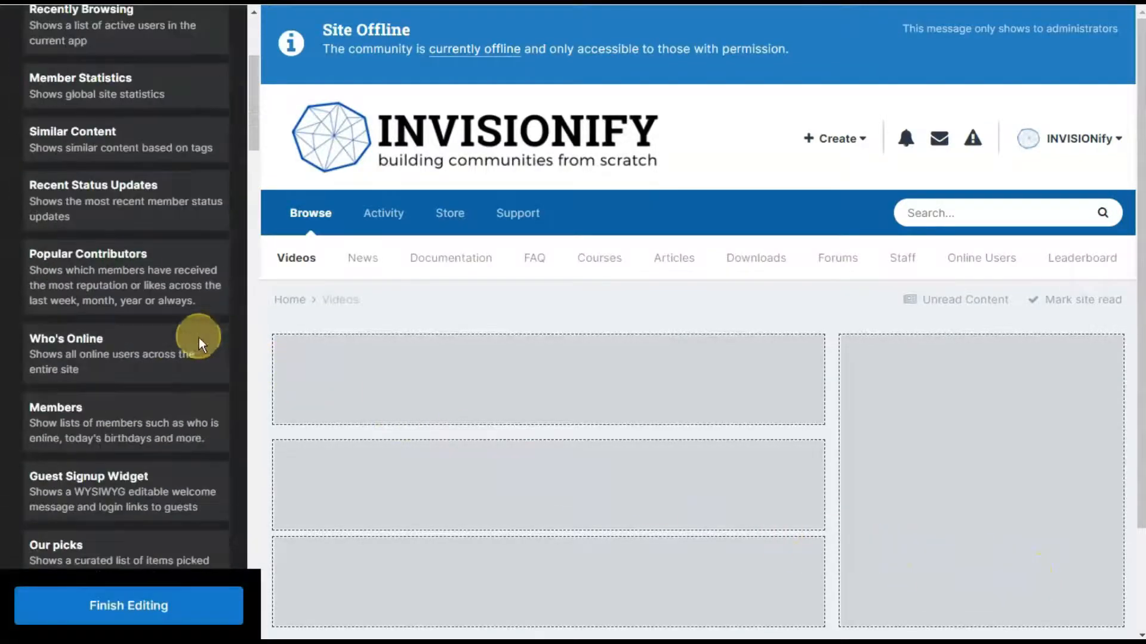
pyautogui.scroll(-7, 198, 337)
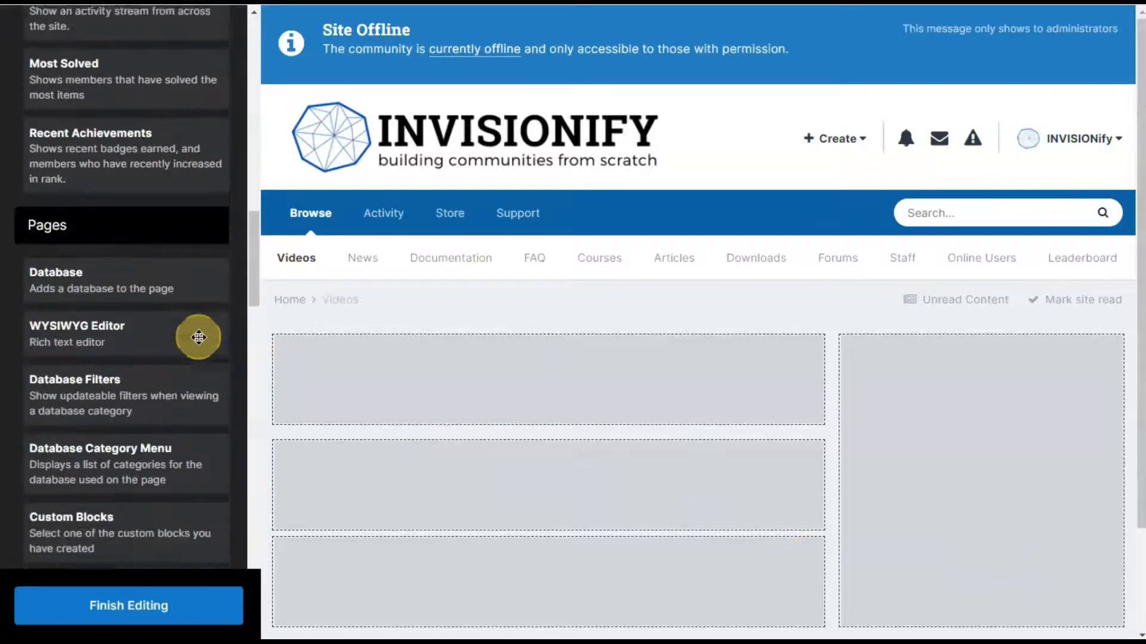
pyautogui.moveTo(73, 247); pyautogui.dragTo(453, 468)
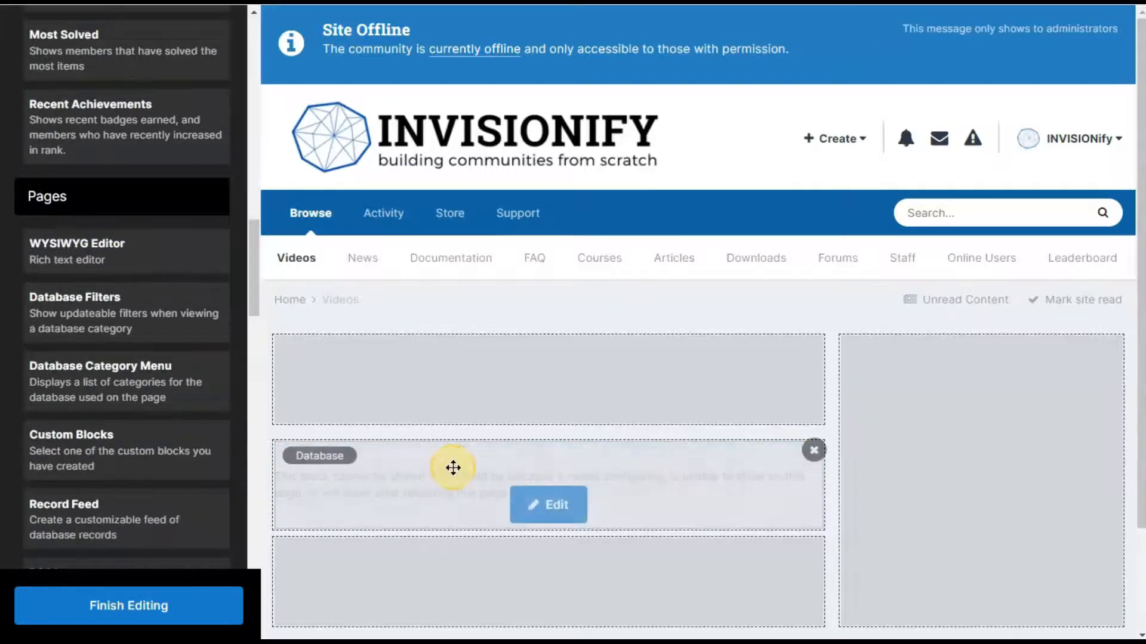
# Step: Set the Database block to use the Videos database, save the block settings and finish editing the page
pyautogui.click(555, 514)
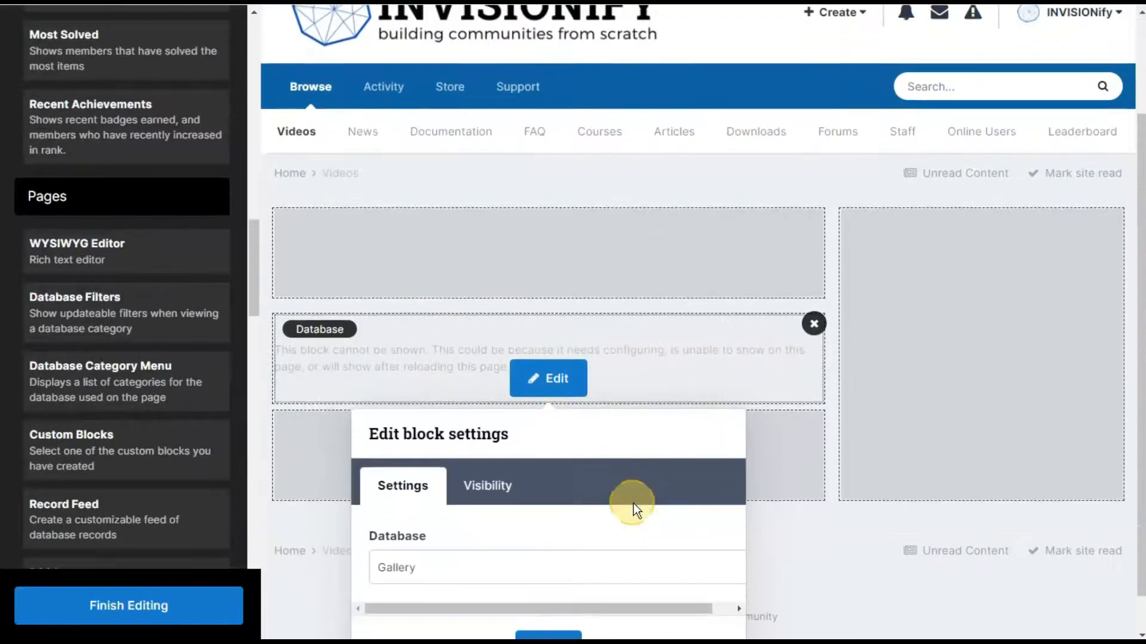
pyautogui.scroll(-1, 632, 503)
pyautogui.click(632, 521)
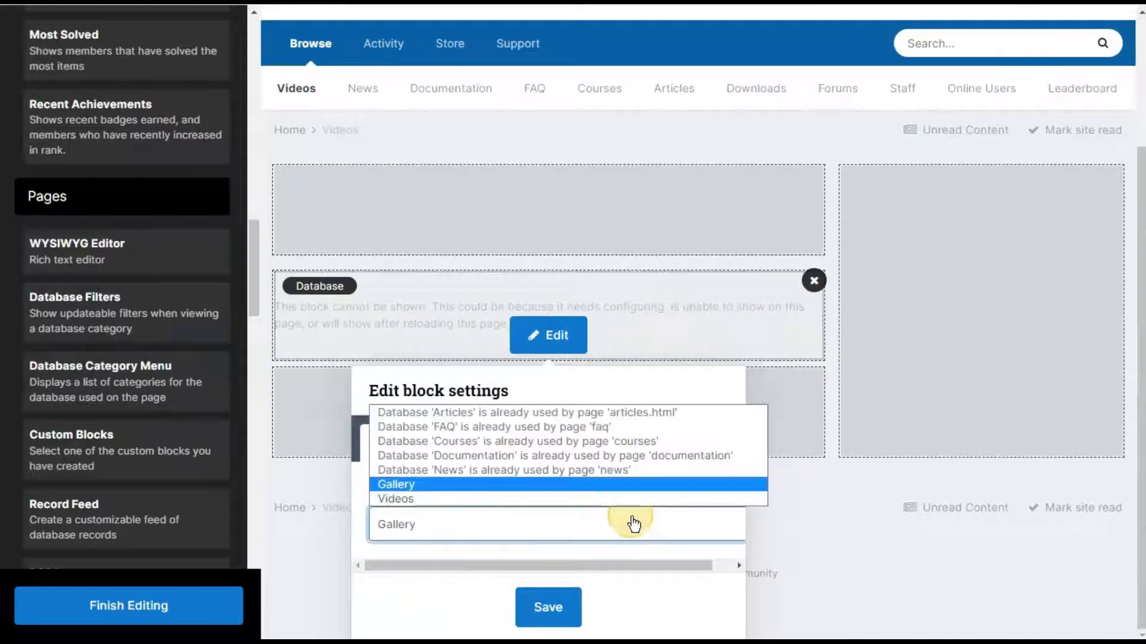
pyautogui.click(469, 500)
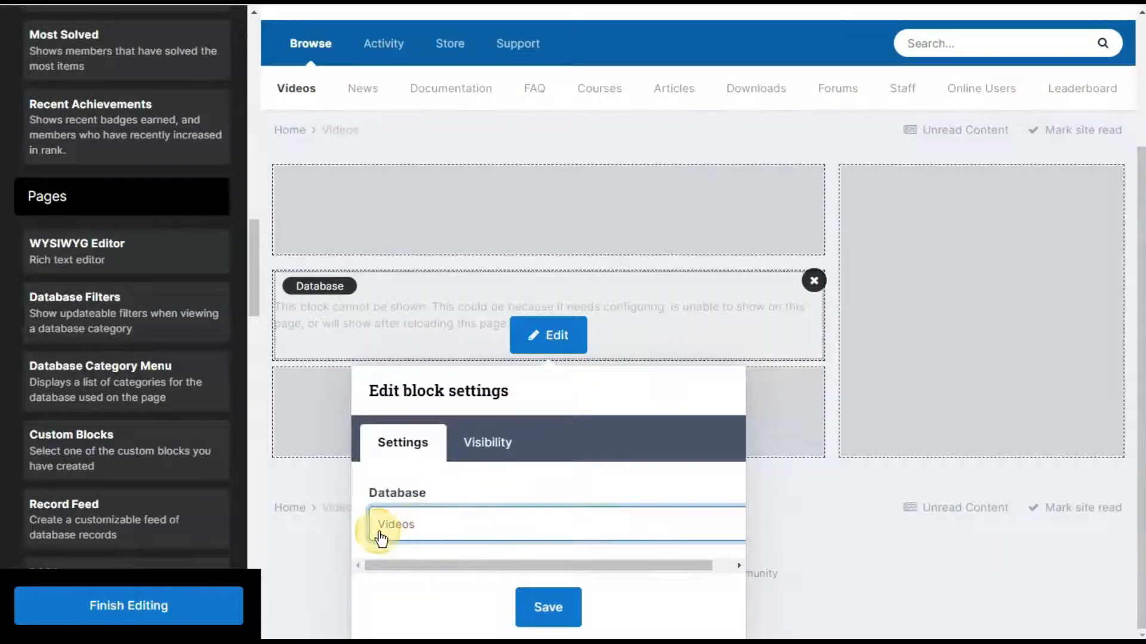
pyautogui.click(555, 604)
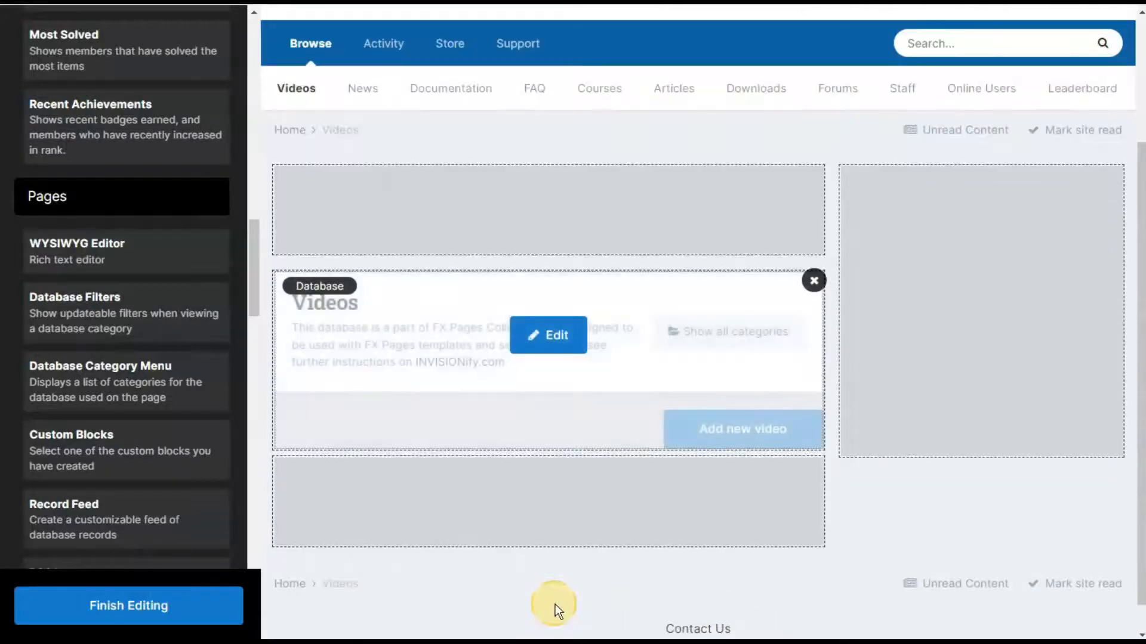
pyautogui.click(184, 611)
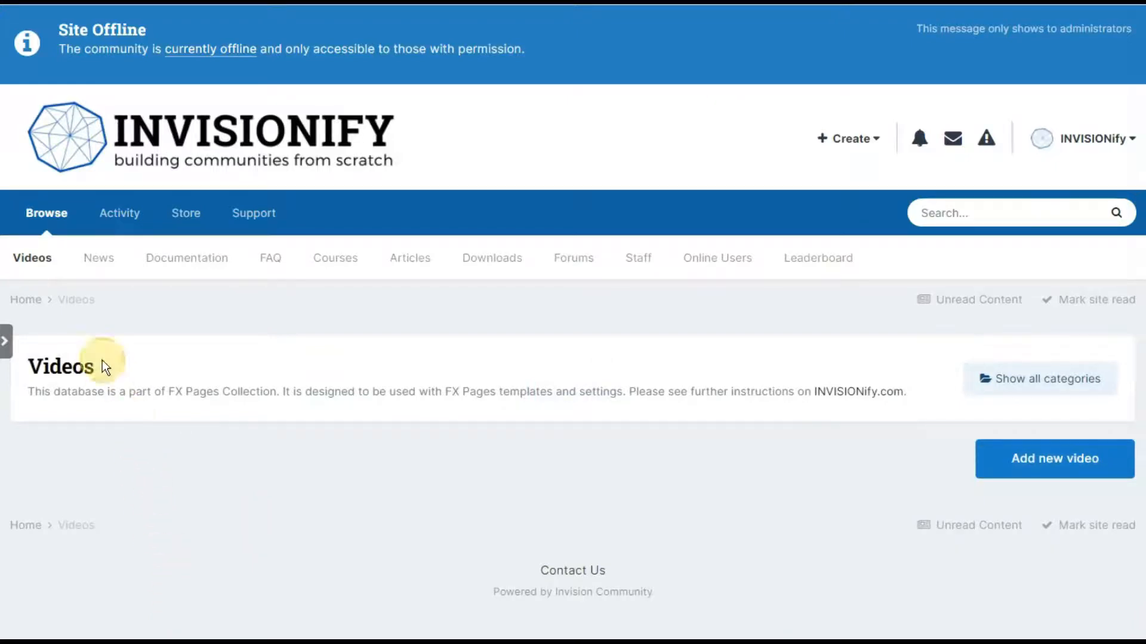
# Step: Start a new video entry on the Videos page in the Treasure trove category
pyautogui.click(35, 261)
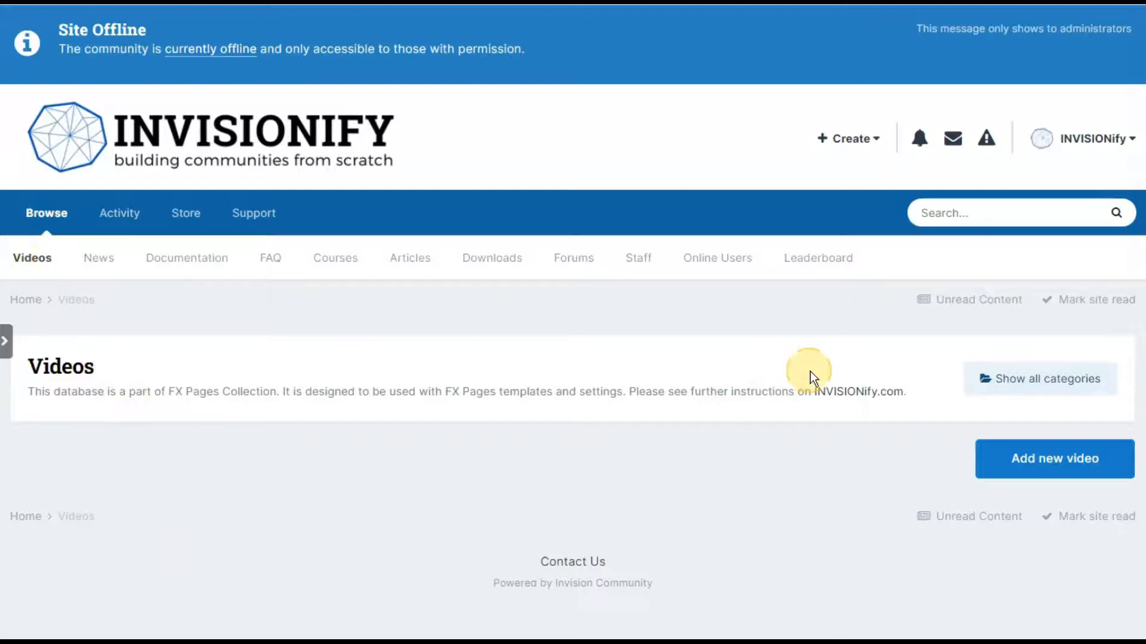
pyautogui.click(1048, 471)
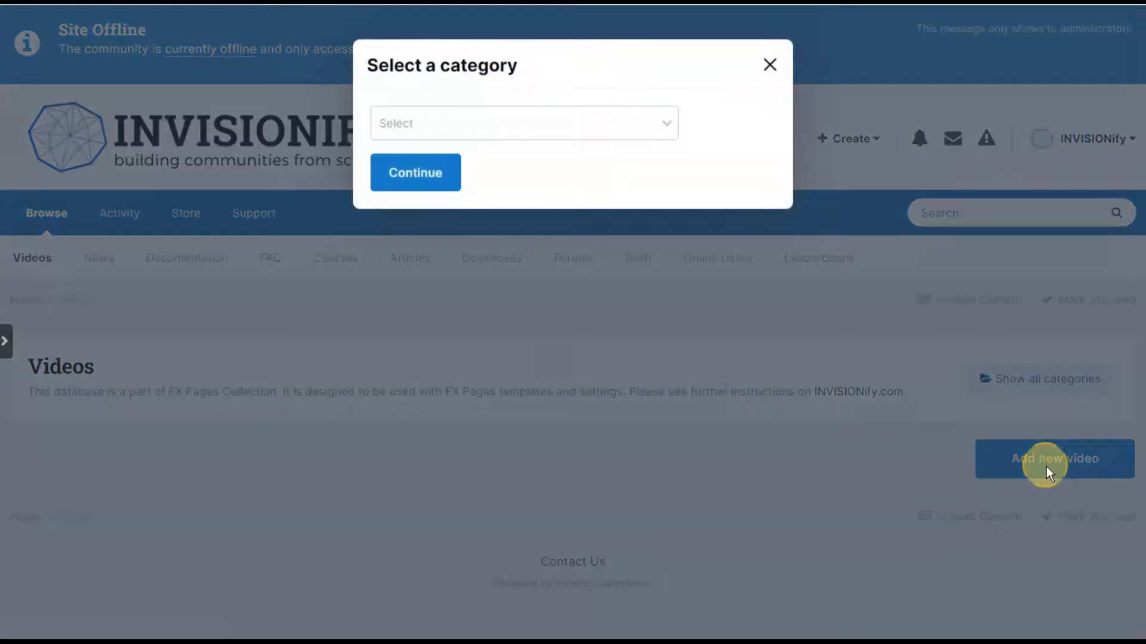
pyautogui.click(668, 128)
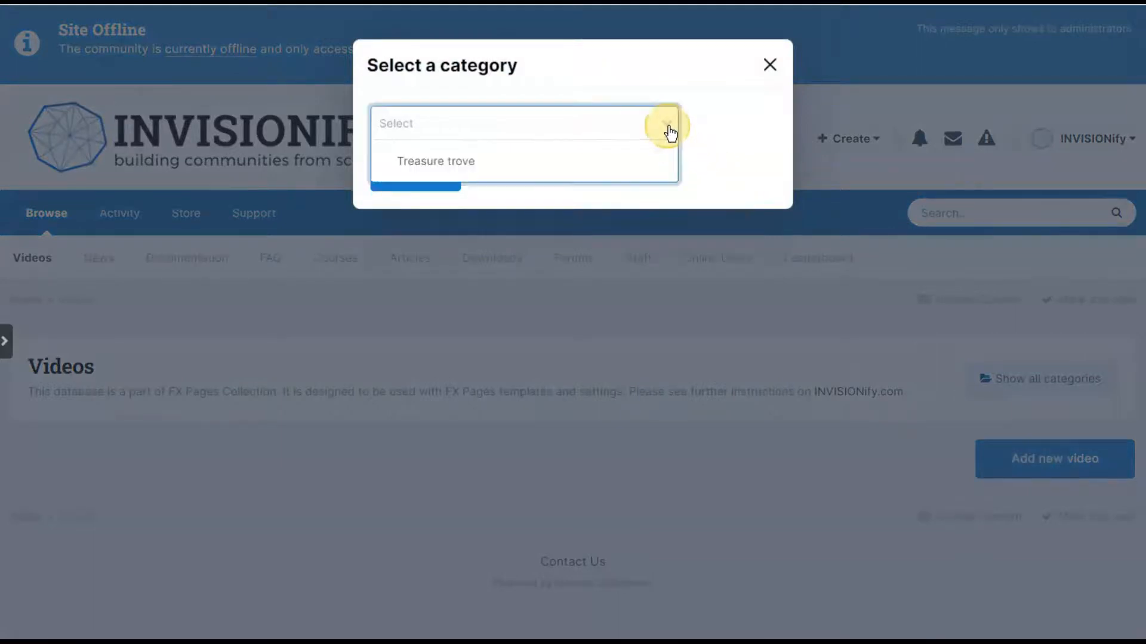
pyautogui.click(635, 158)
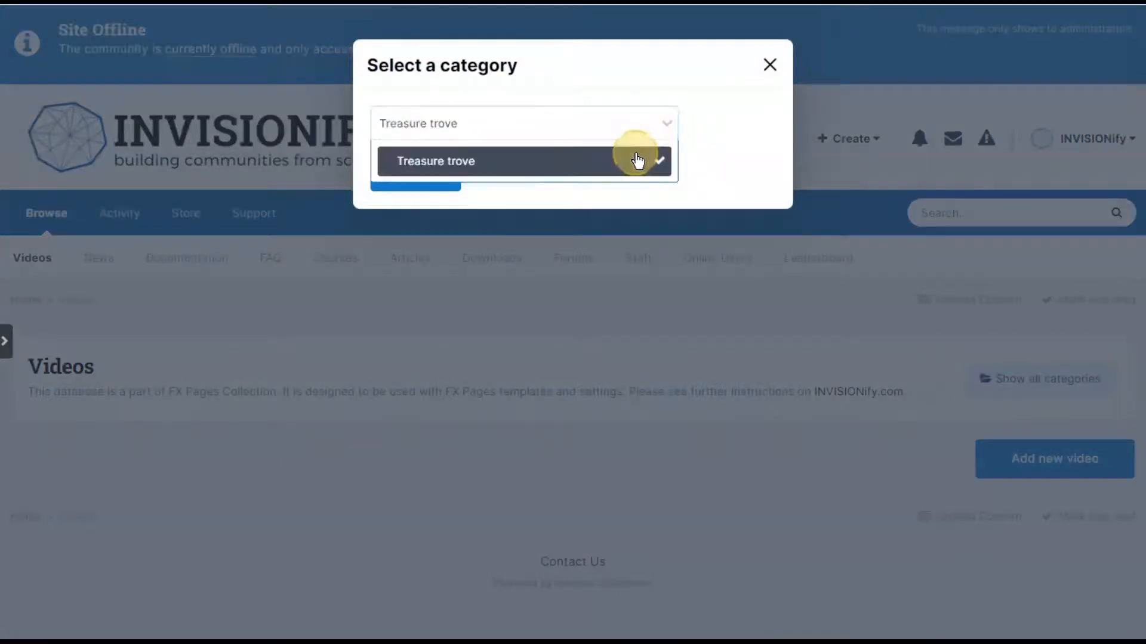
pyautogui.click(427, 178)
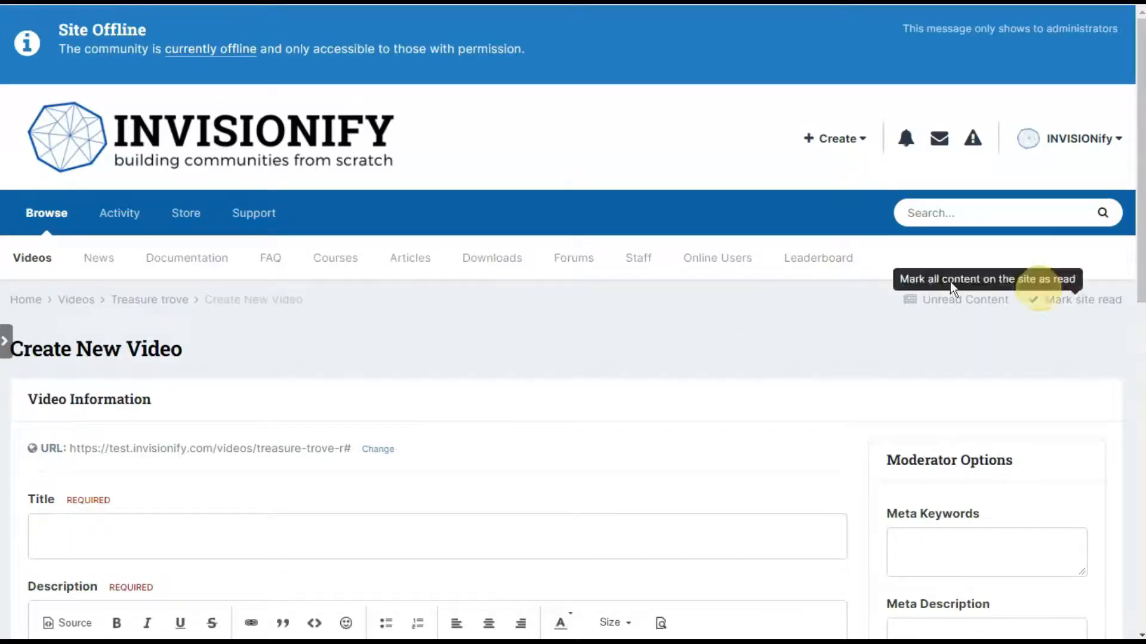
pyautogui.scroll(-8, 503, 441)
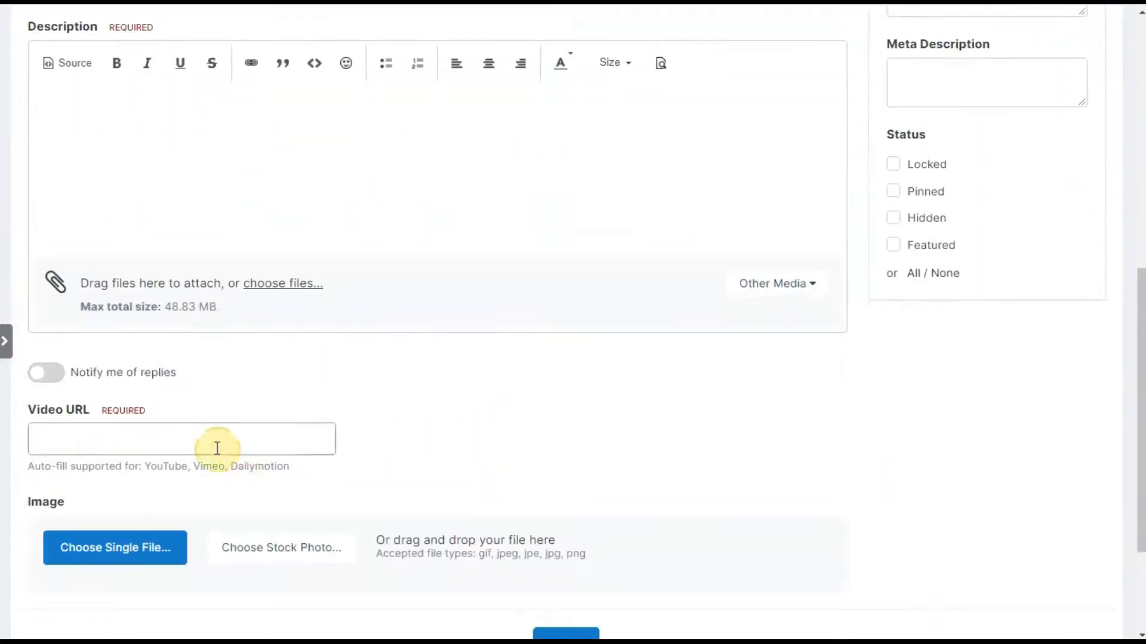
pyautogui.click(202, 439)
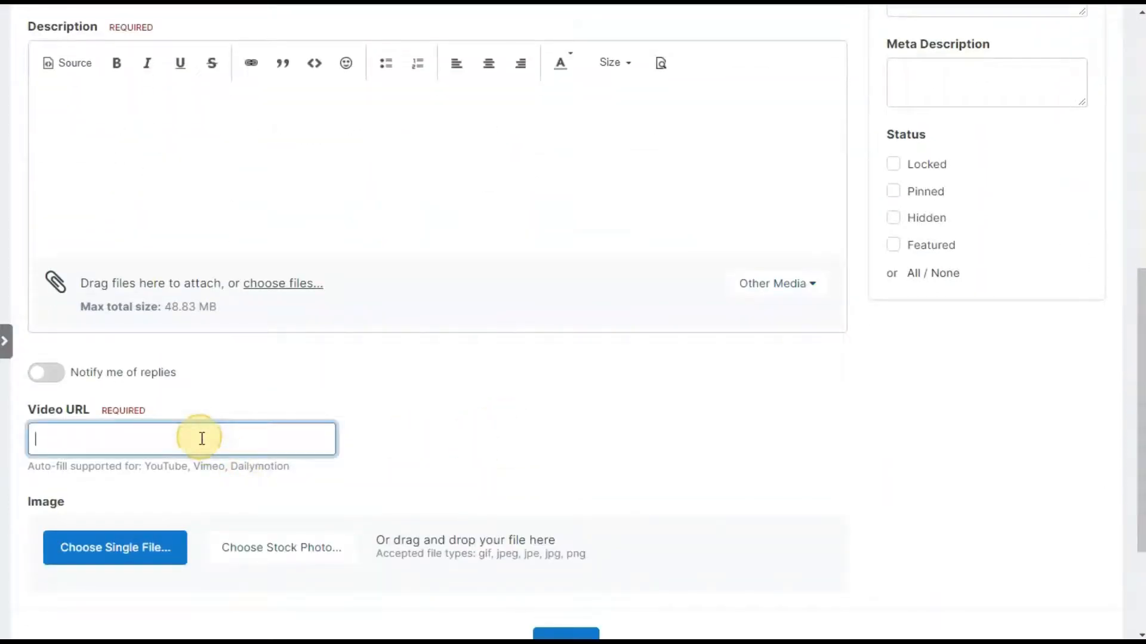
pyautogui.write('https://www.youtube.com/watch?v=_ZFQTkPTpdY')
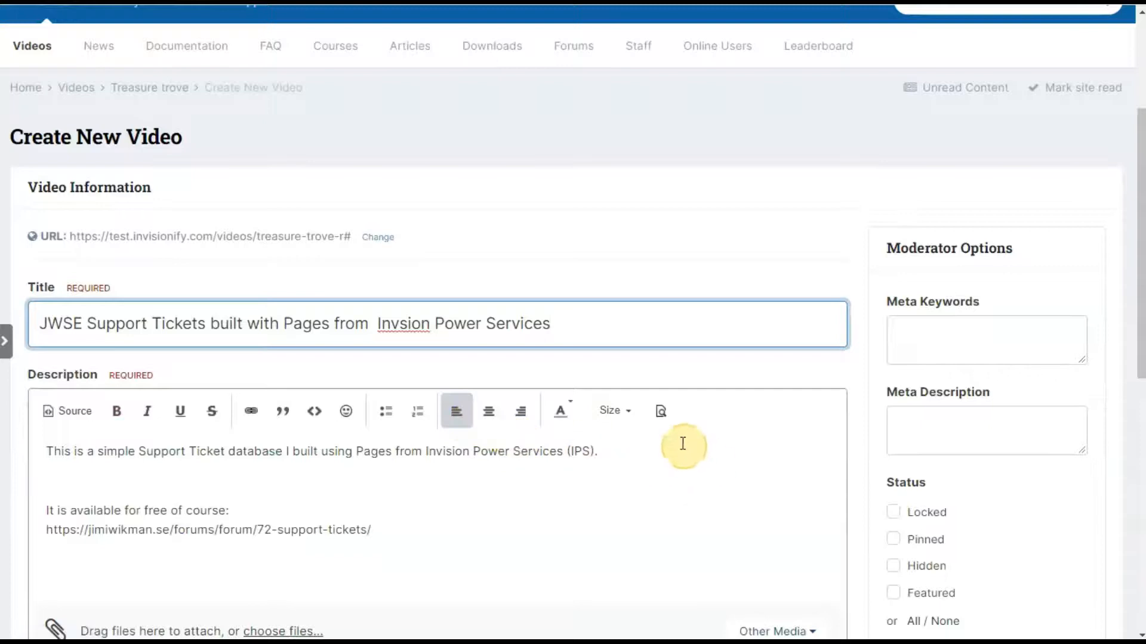
pyautogui.scroll(-9, 376, 338)
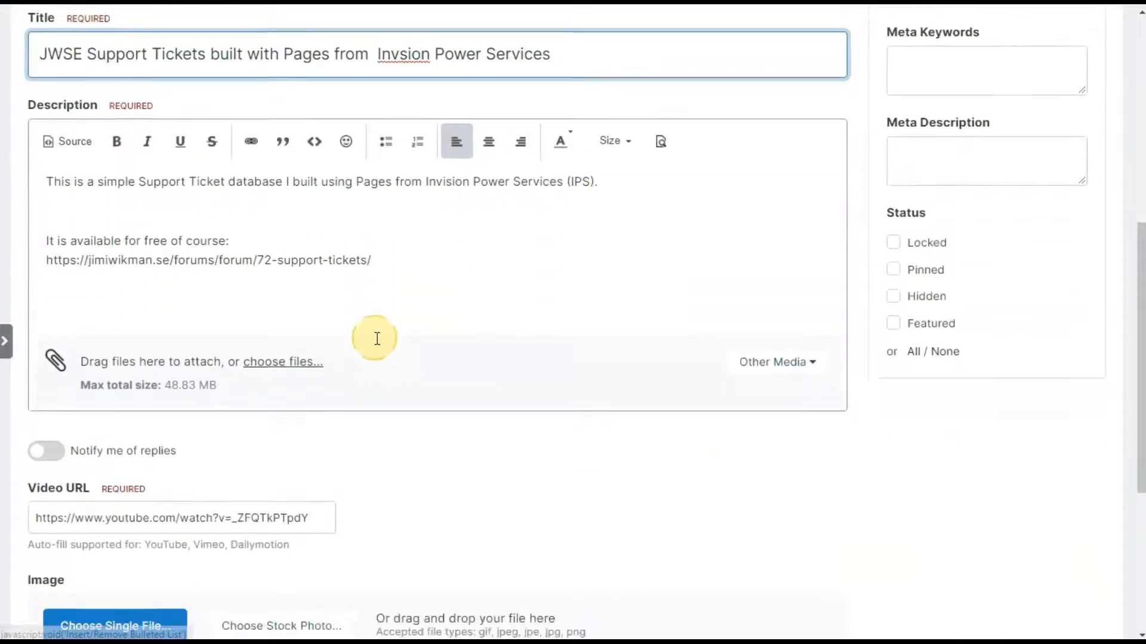
pyautogui.click(564, 505)
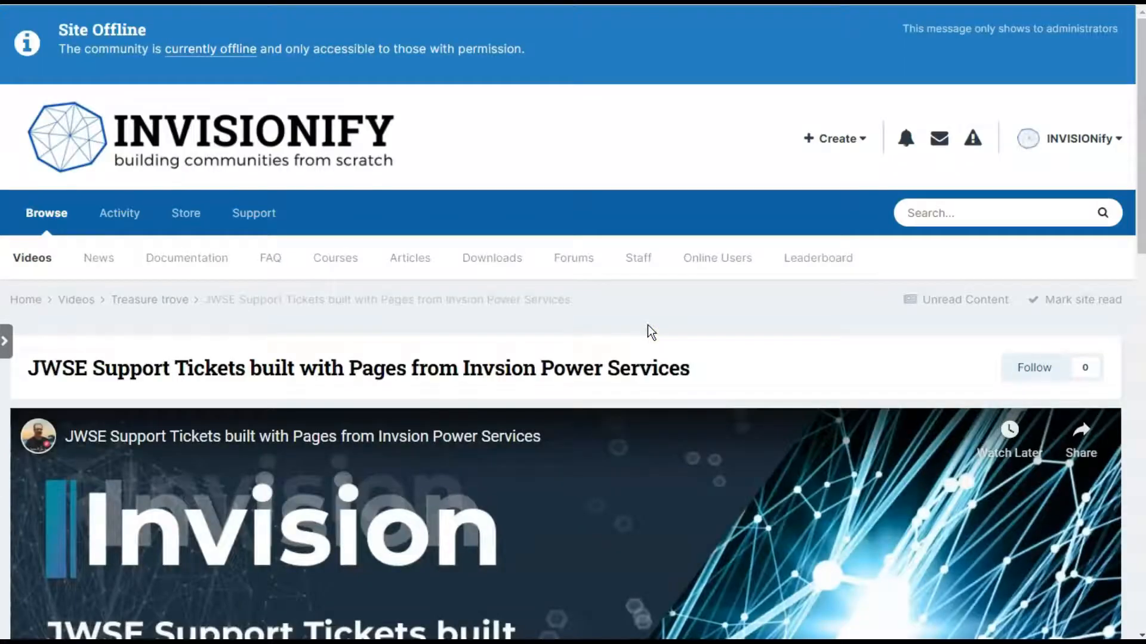
# Step: Review the published video's page from title to comments and inspect its entry in the Videos listing
pyautogui.scroll(-8, 647, 325)
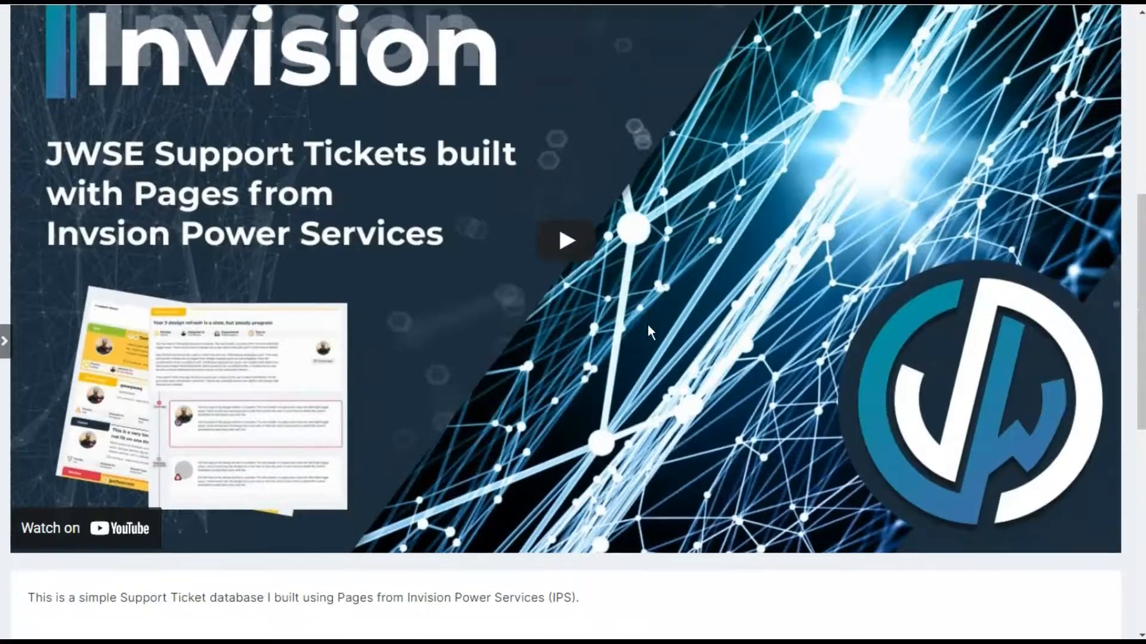
pyautogui.scroll(-5, 648, 326)
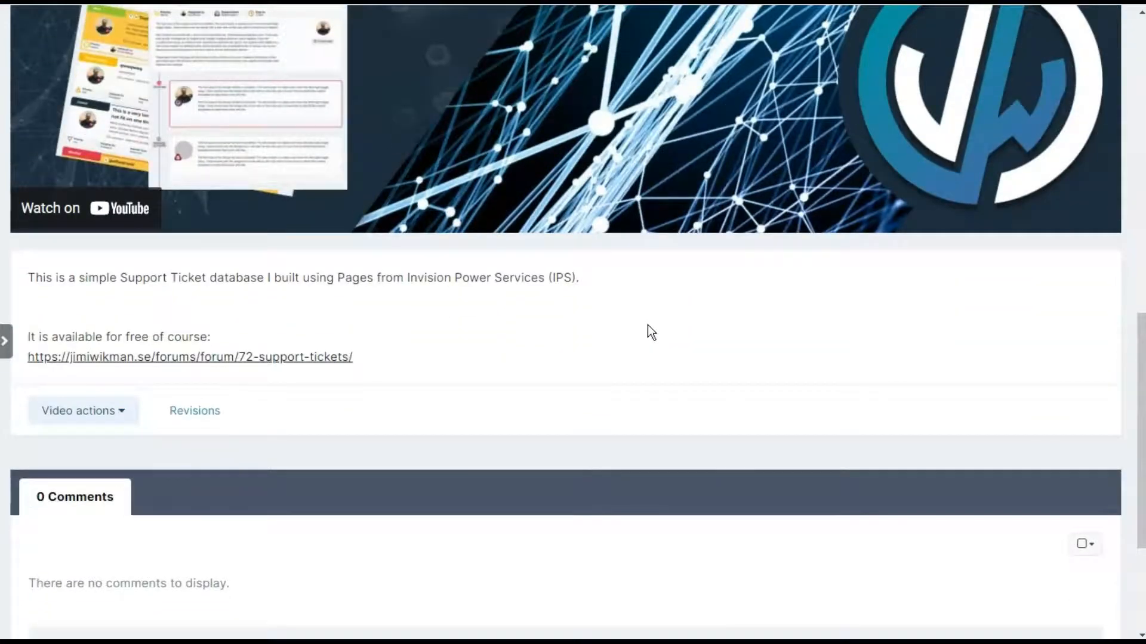
pyautogui.scroll(-1, 648, 325)
pyautogui.scroll(10, 647, 325)
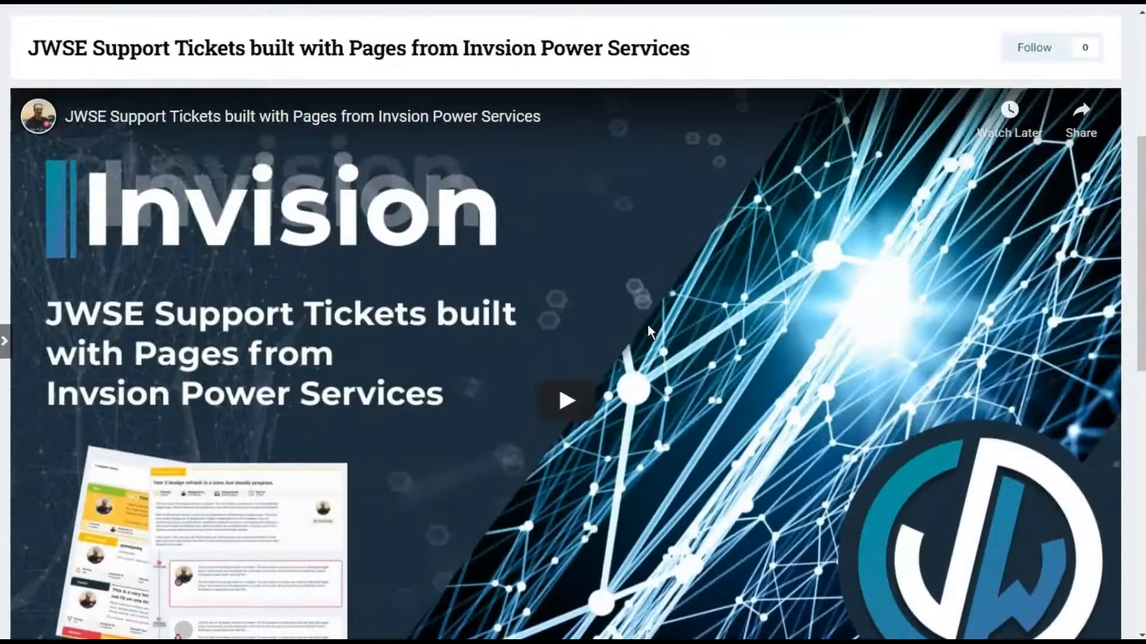
pyautogui.scroll(4, 647, 324)
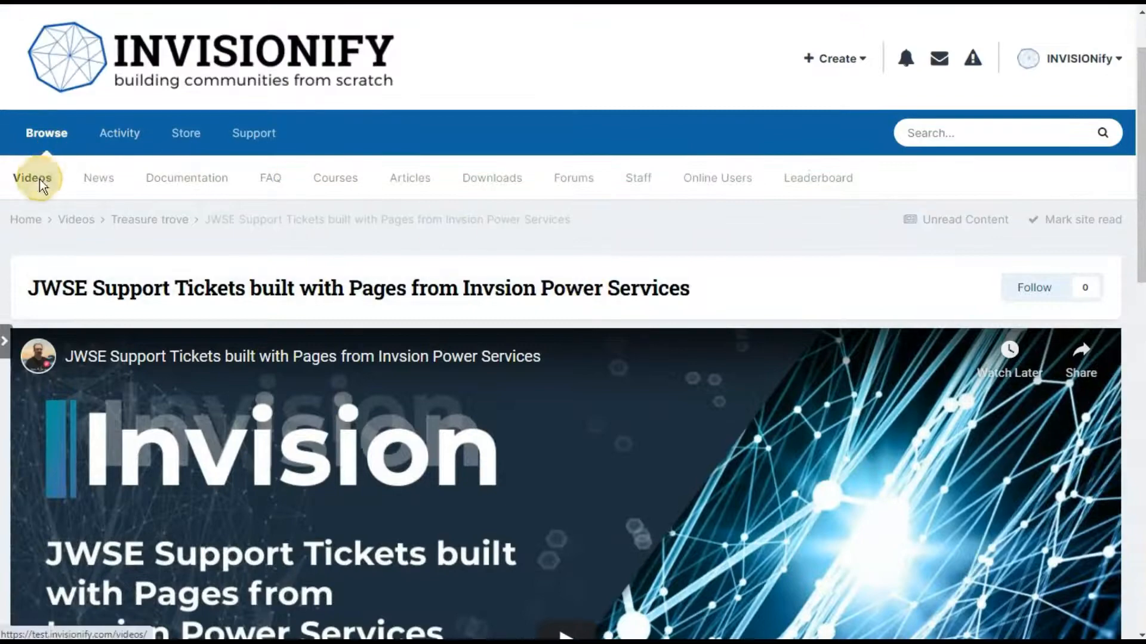
pyautogui.click(41, 186)
pyautogui.scroll(-3, 525, 263)
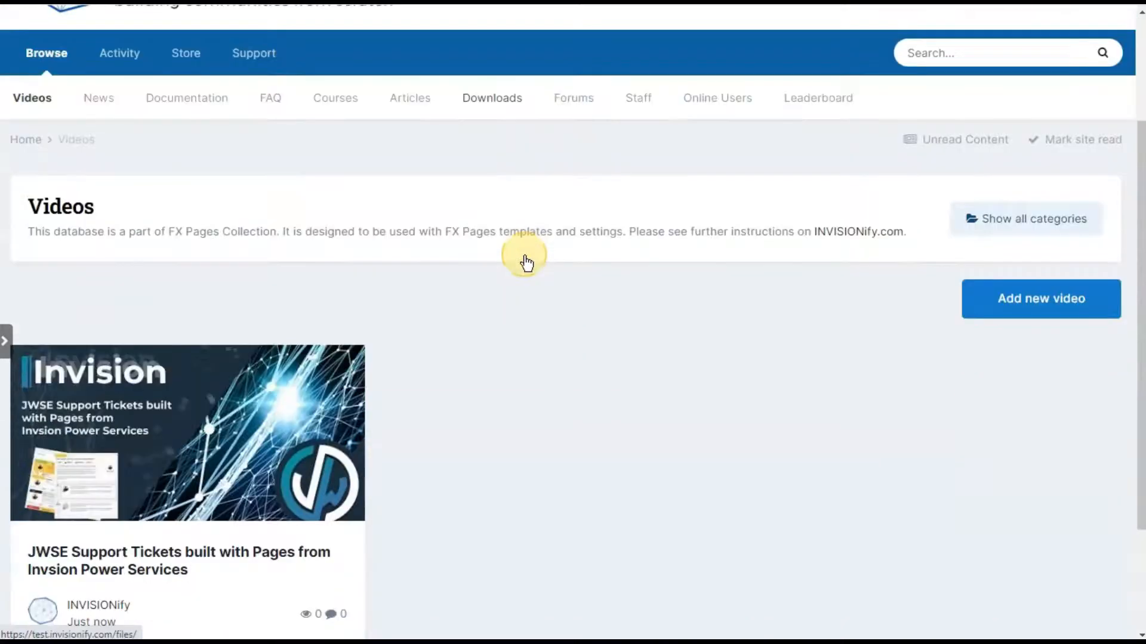
# Step: Start a second video entry from the Videos page, choosing Treasure trove as its category
pyautogui.scroll(-3, 525, 259)
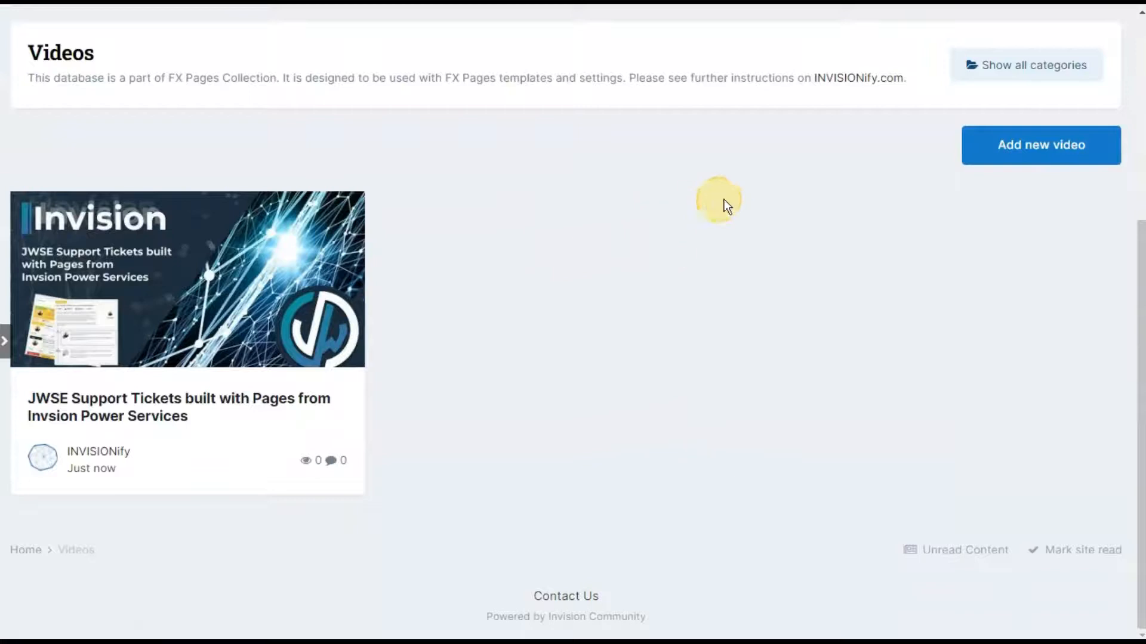
pyautogui.click(1029, 153)
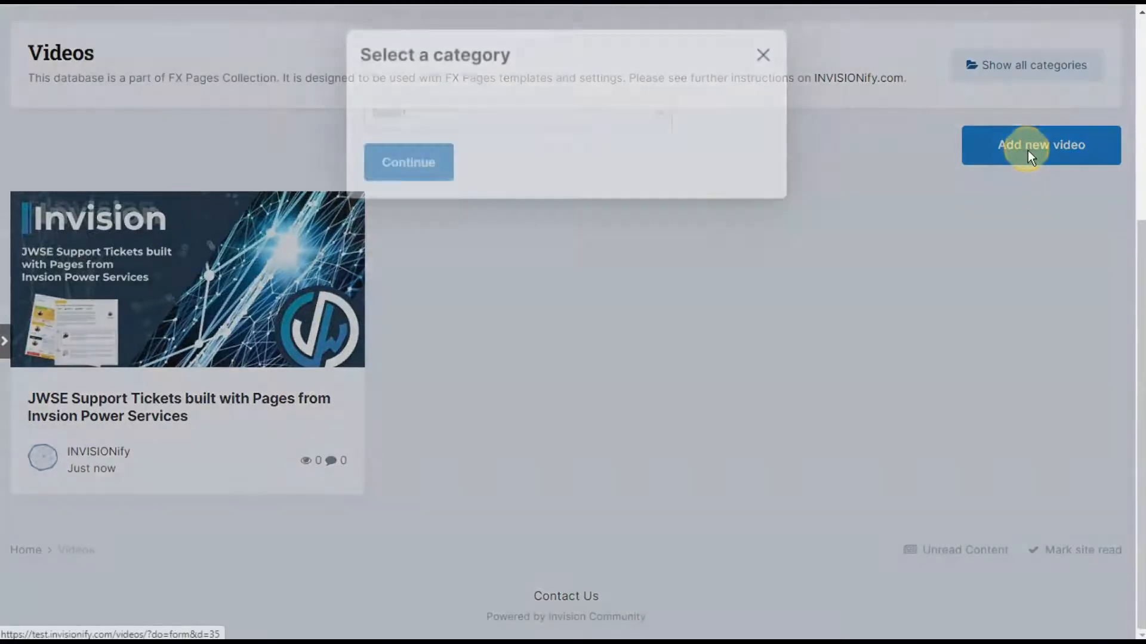
pyautogui.click(642, 131)
pyautogui.click(575, 169)
pyautogui.click(420, 177)
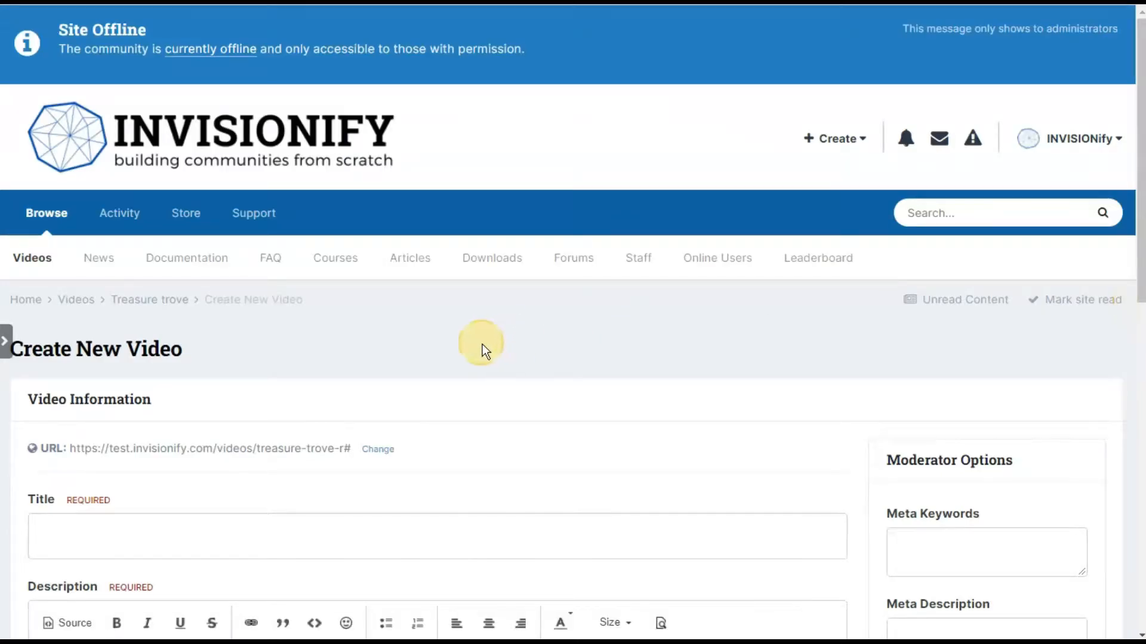
pyautogui.scroll(-9, 482, 345)
pyautogui.click(164, 439)
pyautogui.write('https://vimeo.com/410219423')
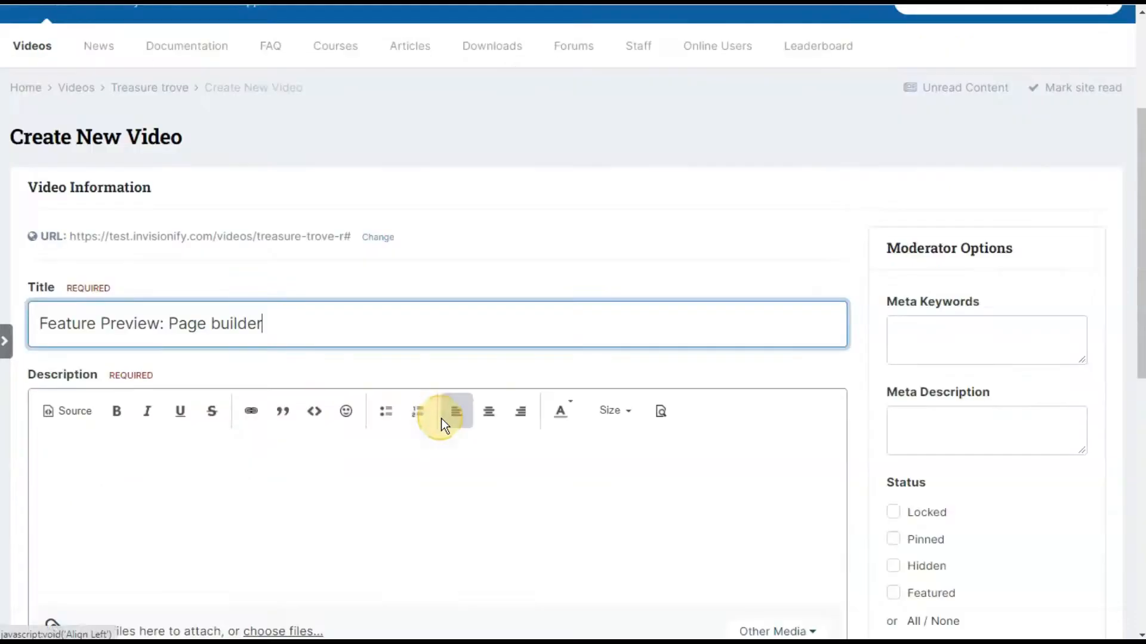
# Step: Write "There is no description on Vimeo." as the video's description and submit the entry
pyautogui.scroll(-3, 441, 418)
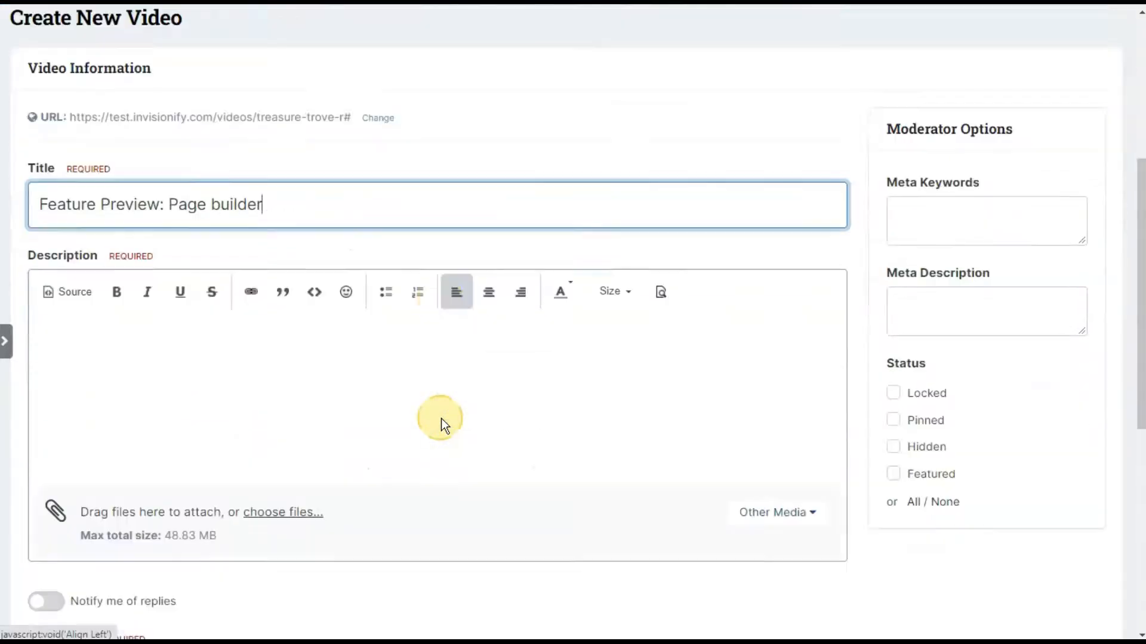
pyautogui.click(300, 355)
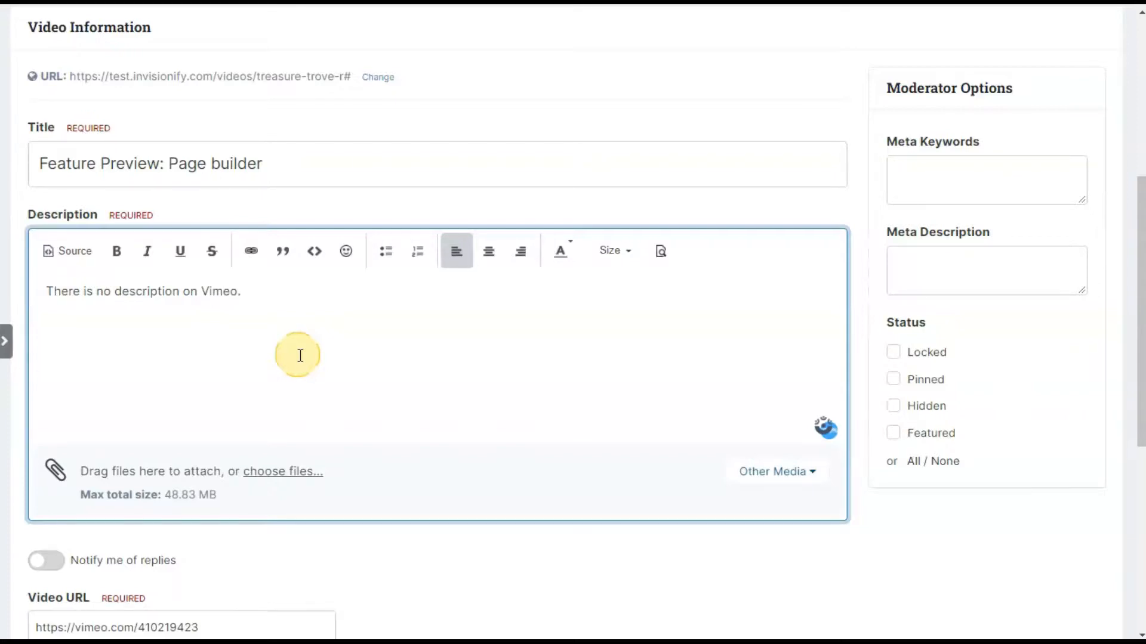
pyautogui.scroll(-7, 389, 409)
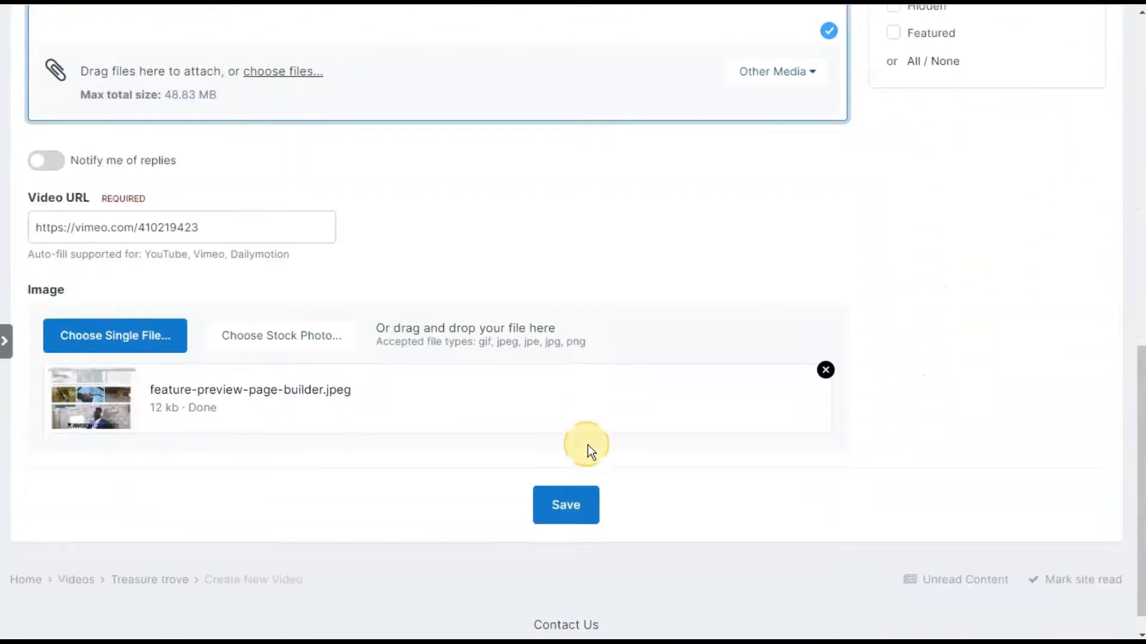
pyautogui.click(565, 508)
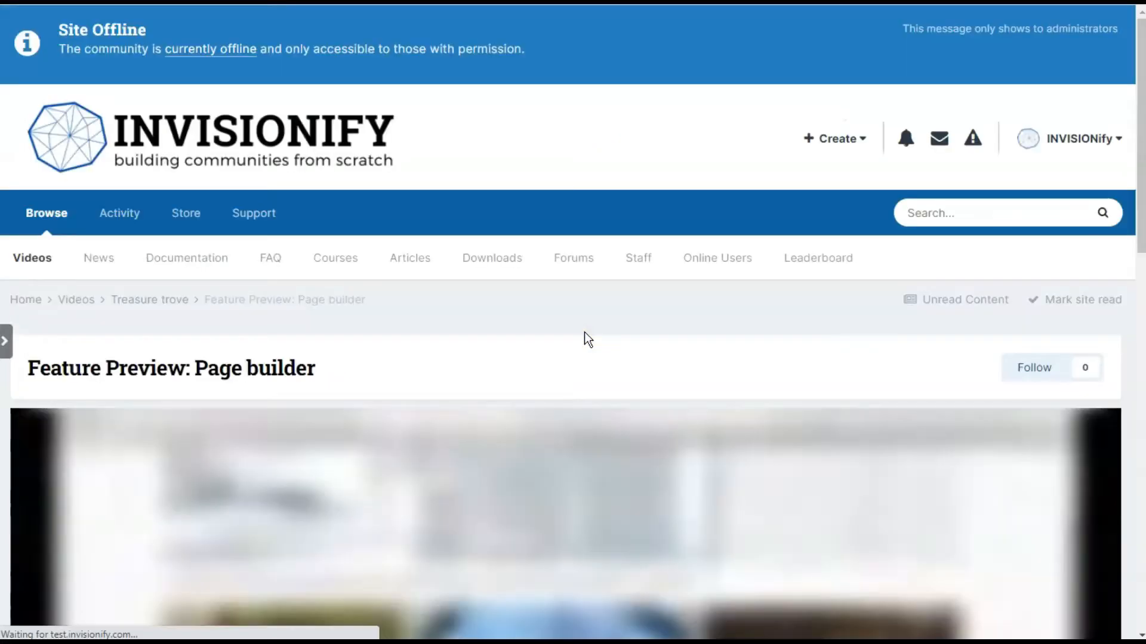
# Step: Review the published Vimeo video's page and its entry in the Treasure trove category listing
pyautogui.scroll(-5, 585, 333)
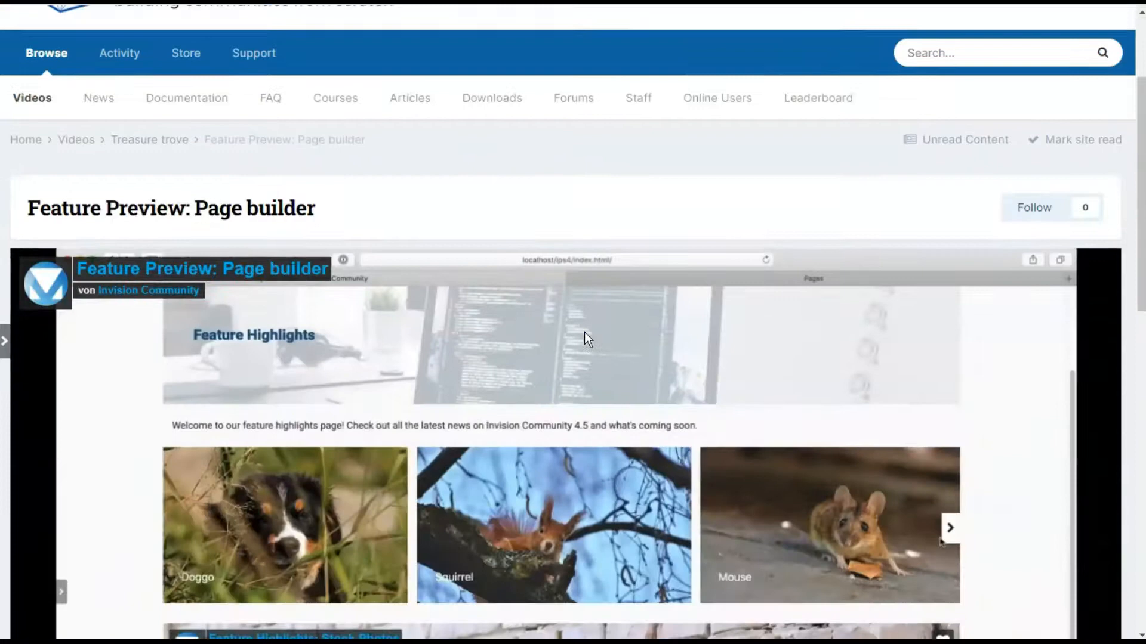
pyautogui.scroll(-3, 584, 333)
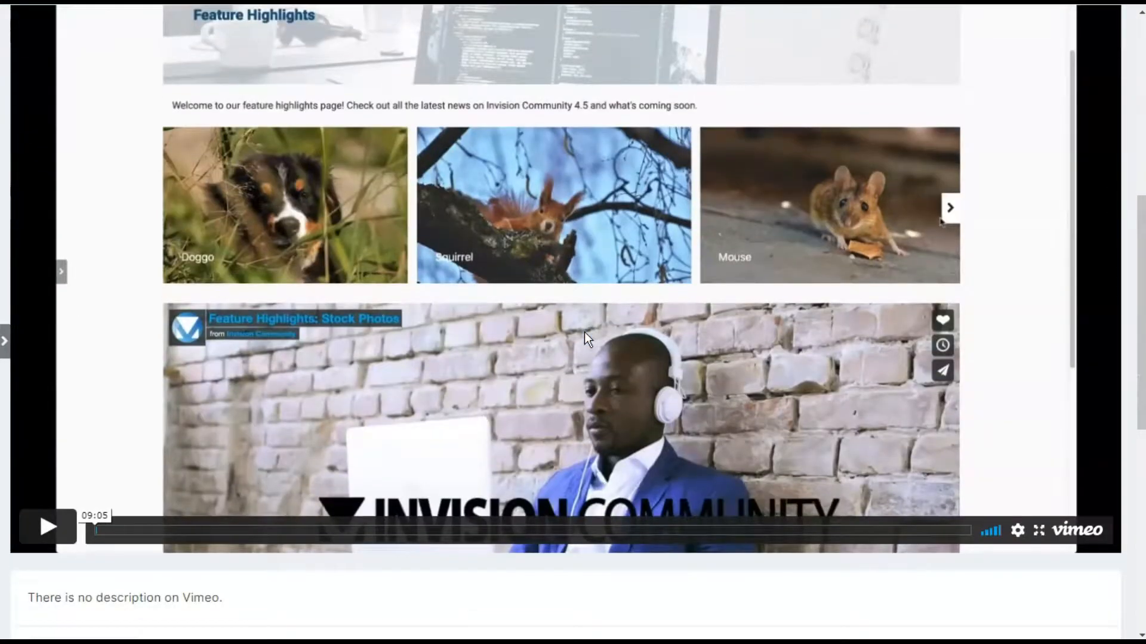
pyautogui.scroll(8, 584, 332)
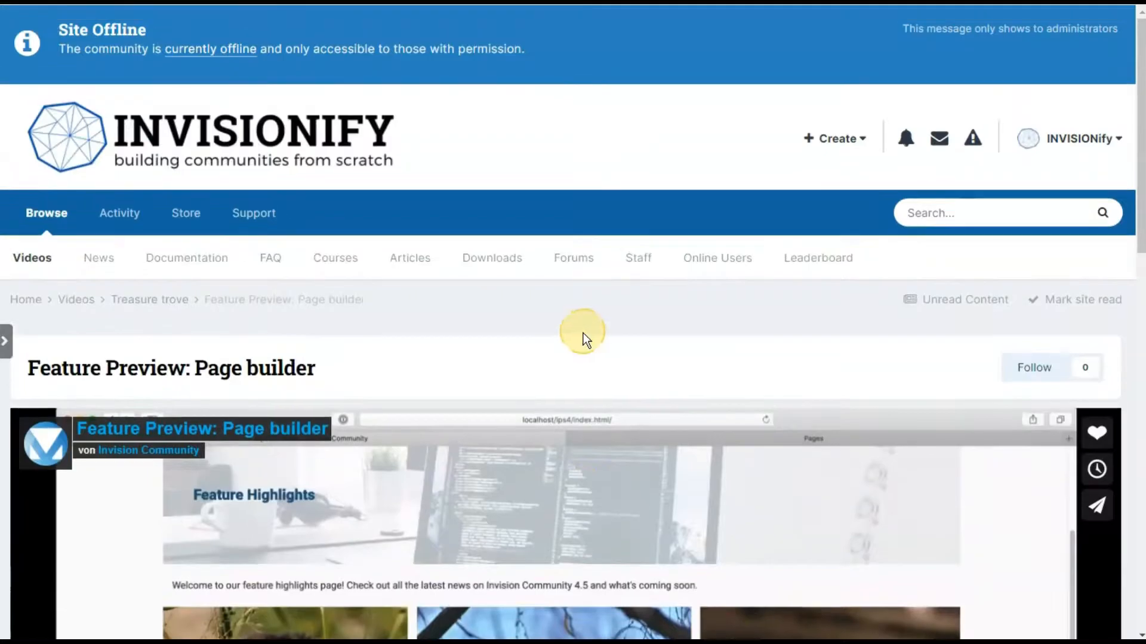
pyautogui.click(173, 309)
pyautogui.scroll(-1, 671, 361)
pyautogui.scroll(-4, 671, 359)
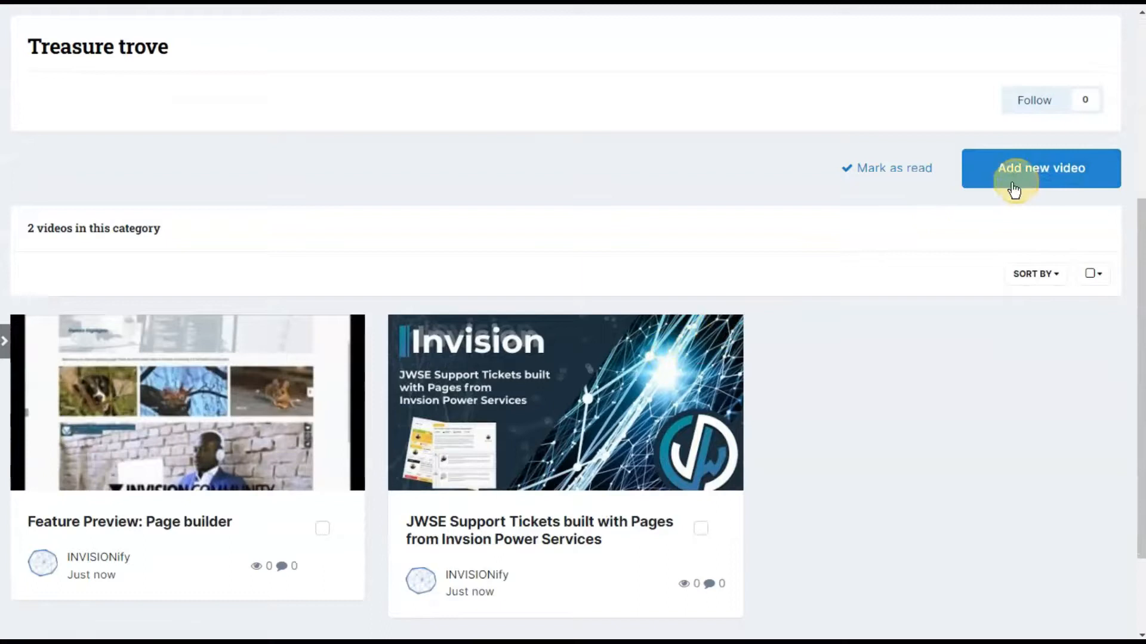
pyautogui.click(1059, 188)
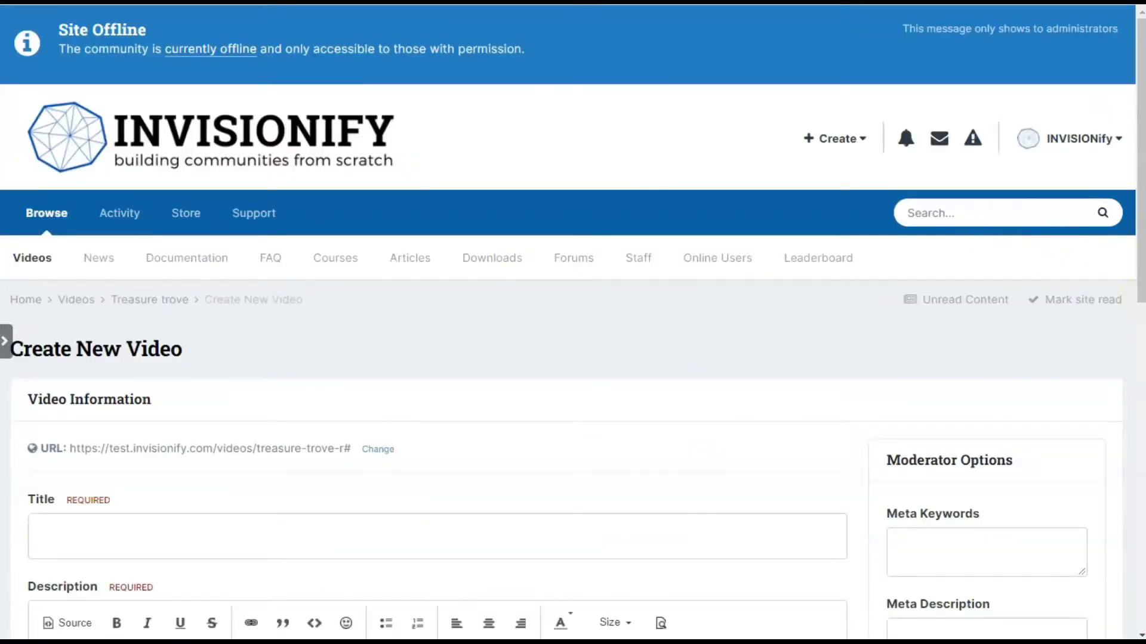
pyautogui.scroll(-10, 470, 438)
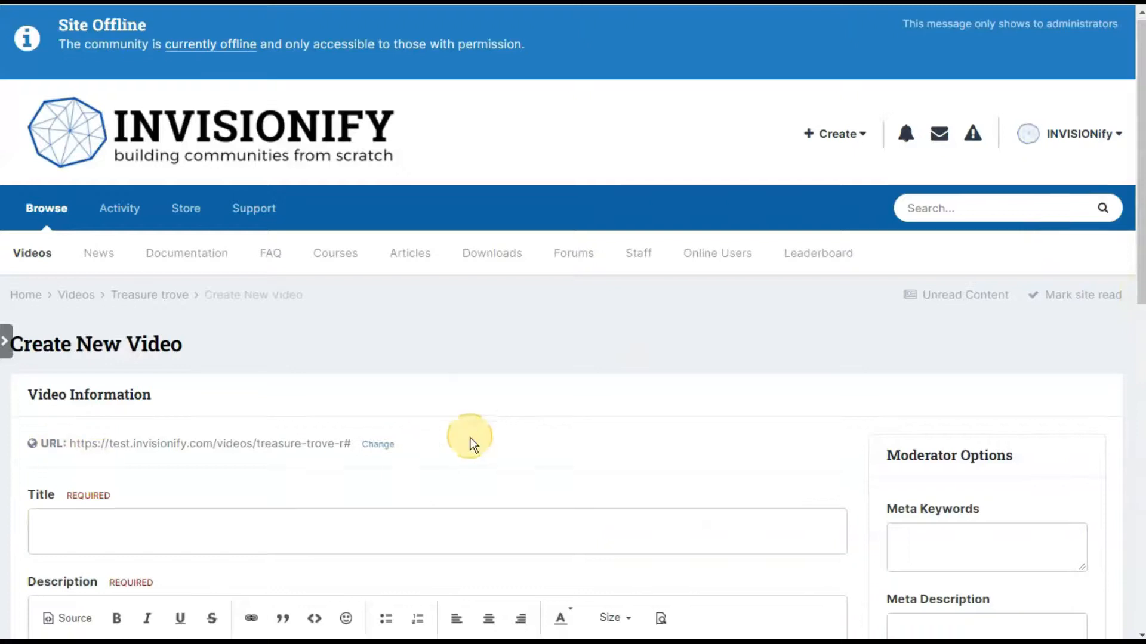
pyautogui.click(244, 358)
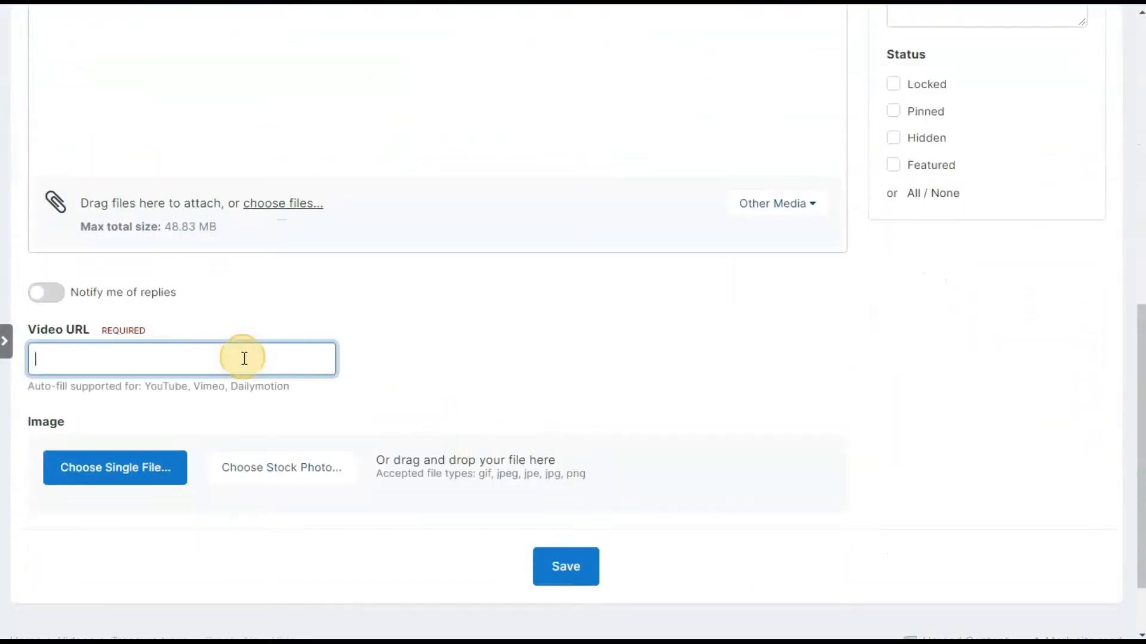
pyautogui.write('https://www.youtube.com/watch?v=1CxuaQBpEVE')
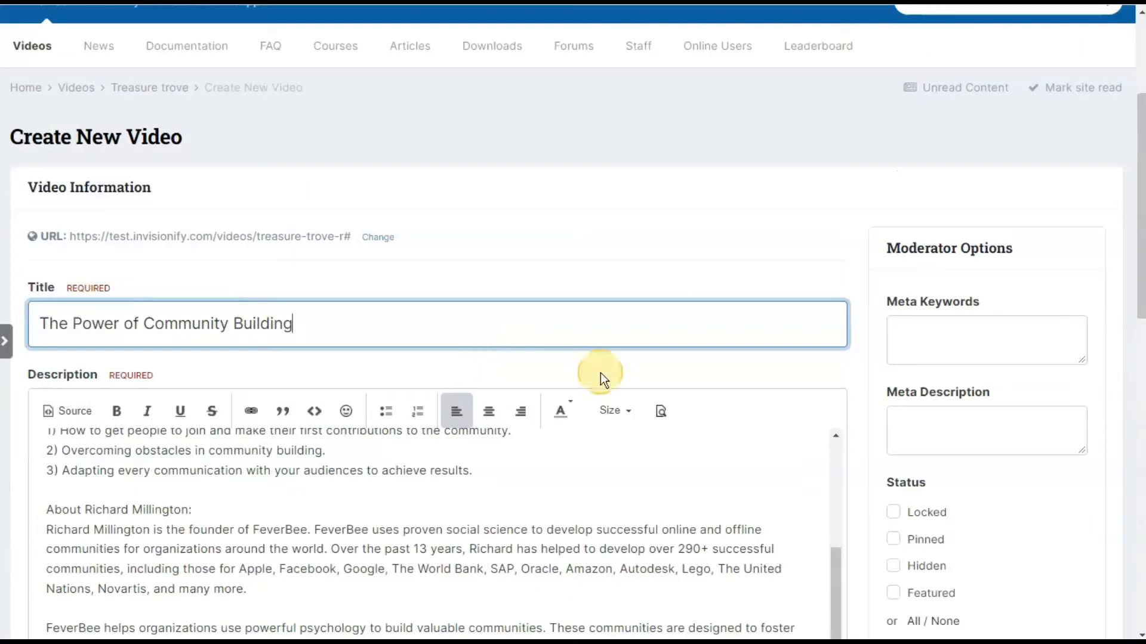
pyautogui.scroll(-6, 847, 402)
pyautogui.scroll(-8, 847, 402)
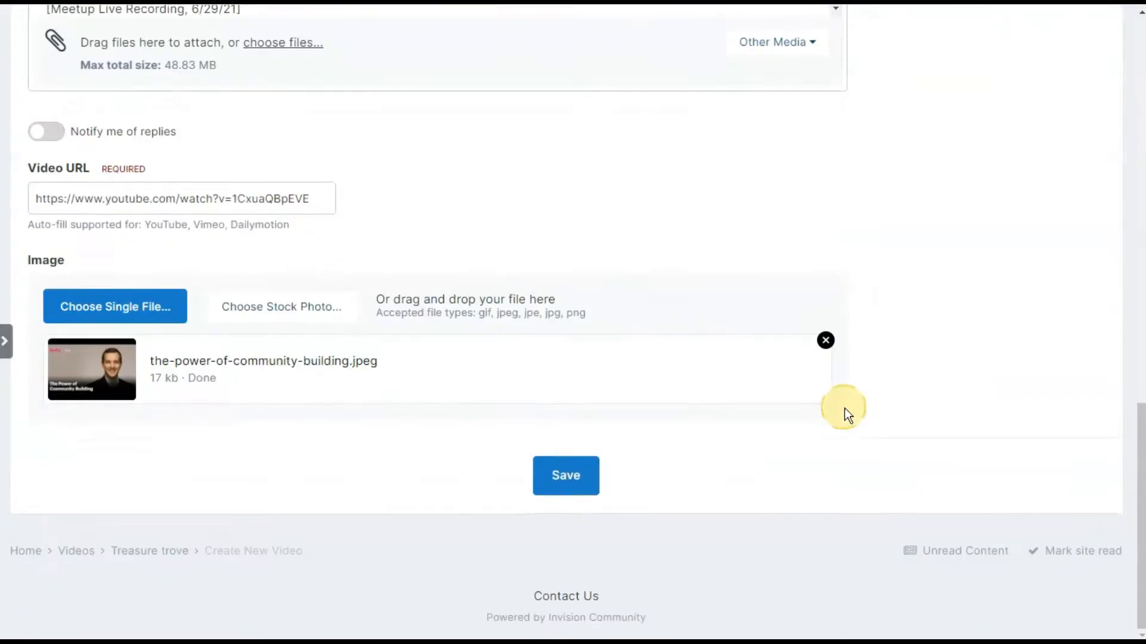
pyautogui.click(588, 477)
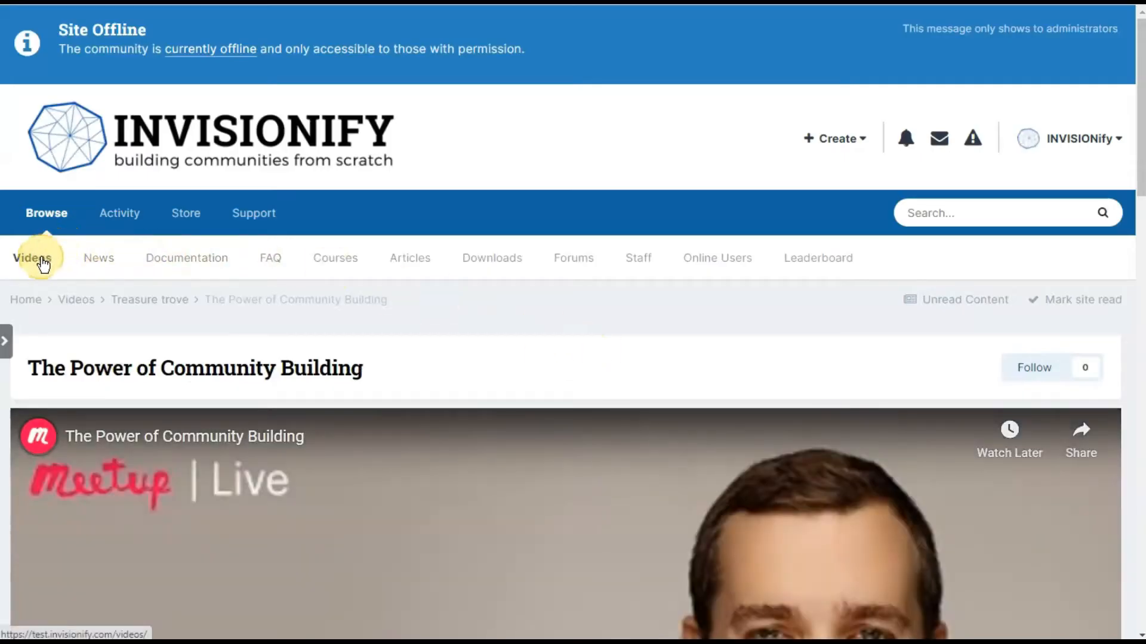
# Step: Check the page of the newly published community-building video and look over the entries on the Videos page
pyautogui.scroll(-4, 171, 288)
pyautogui.scroll(3, 171, 287)
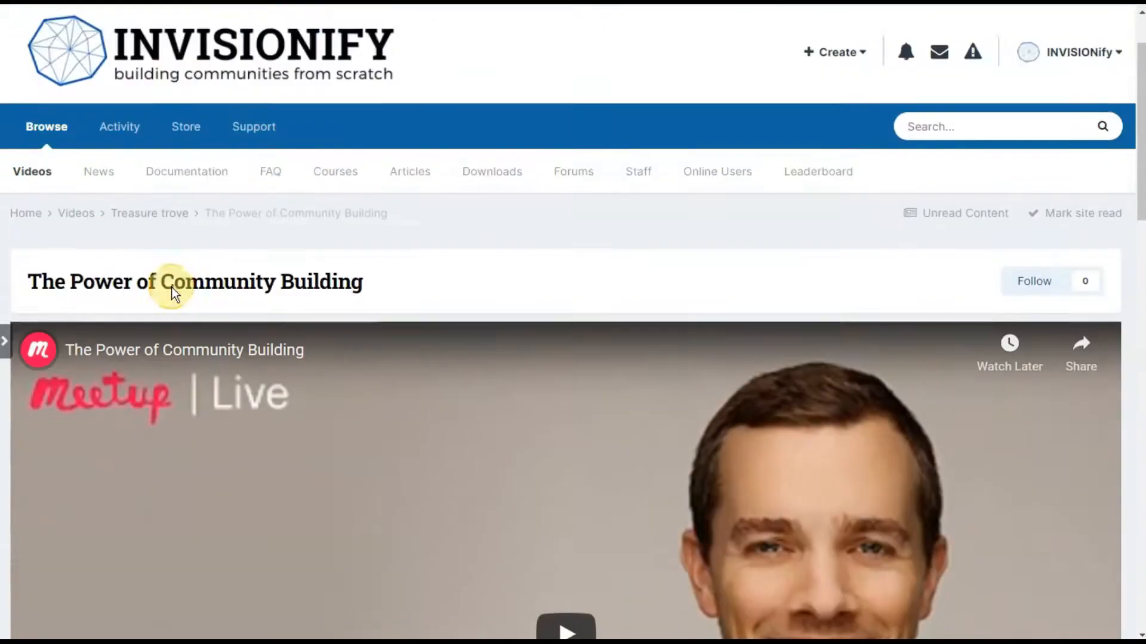
pyautogui.scroll(2, 170, 287)
pyautogui.click(27, 258)
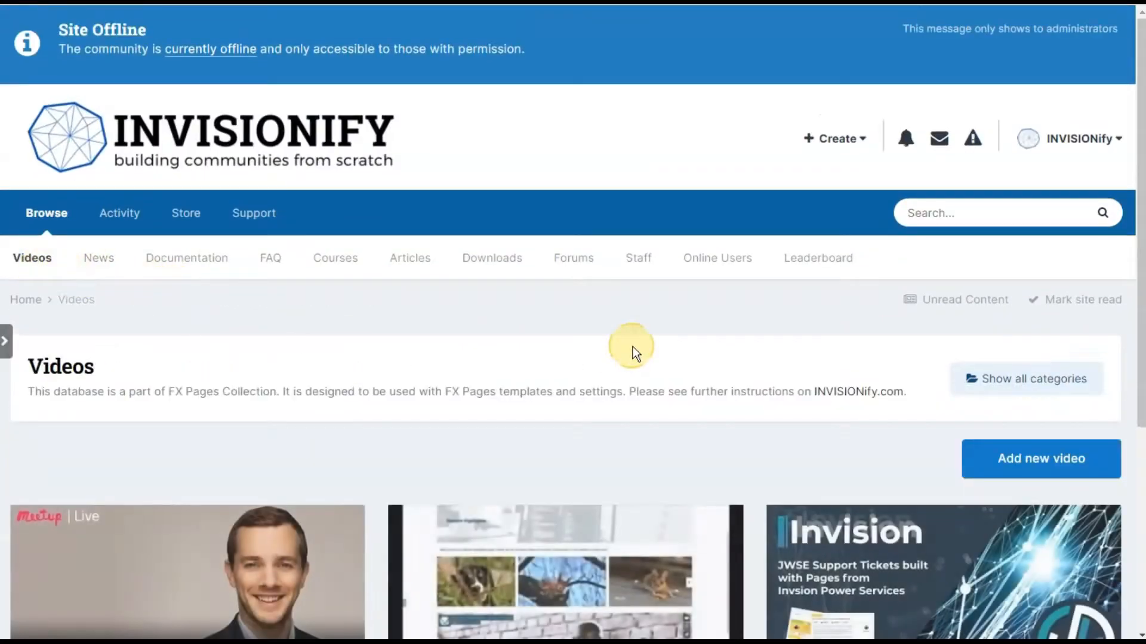
pyautogui.scroll(-4, 633, 346)
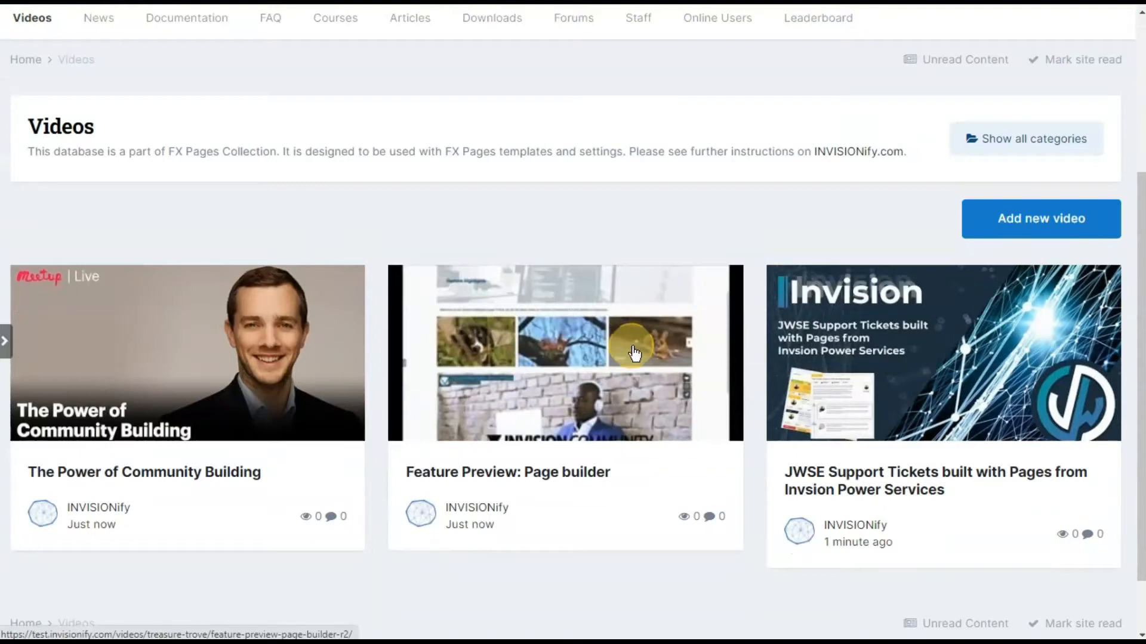